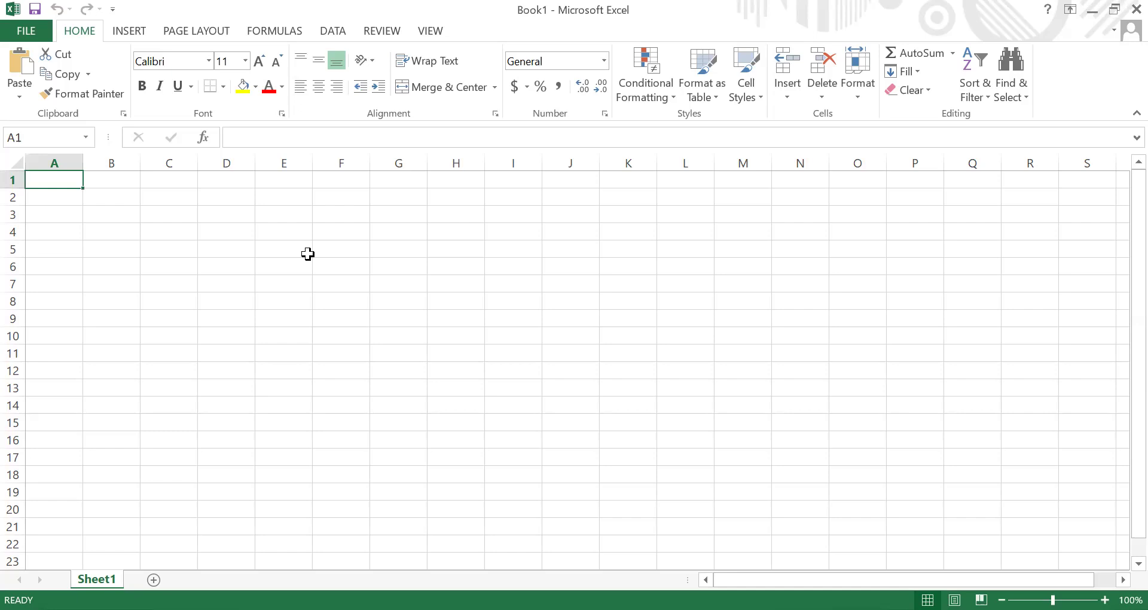
# Set the font of the whole sheet to Times New Roman, size 13
pyautogui.hotkey('ctrl', 'a')
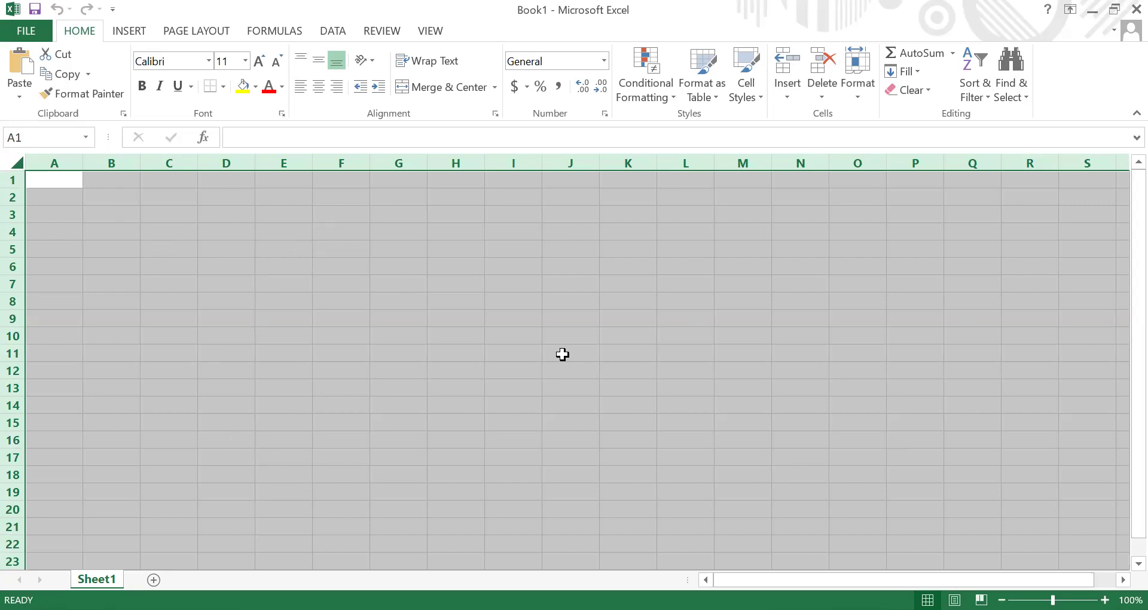
pyautogui.click(209, 62)
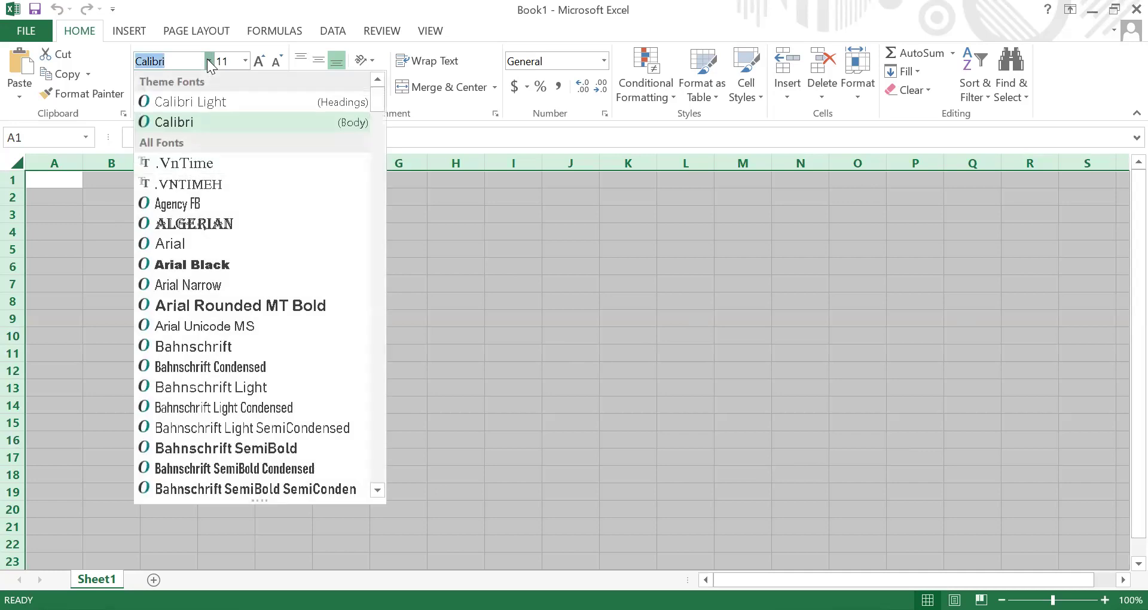
pyautogui.write('Times New Ro')
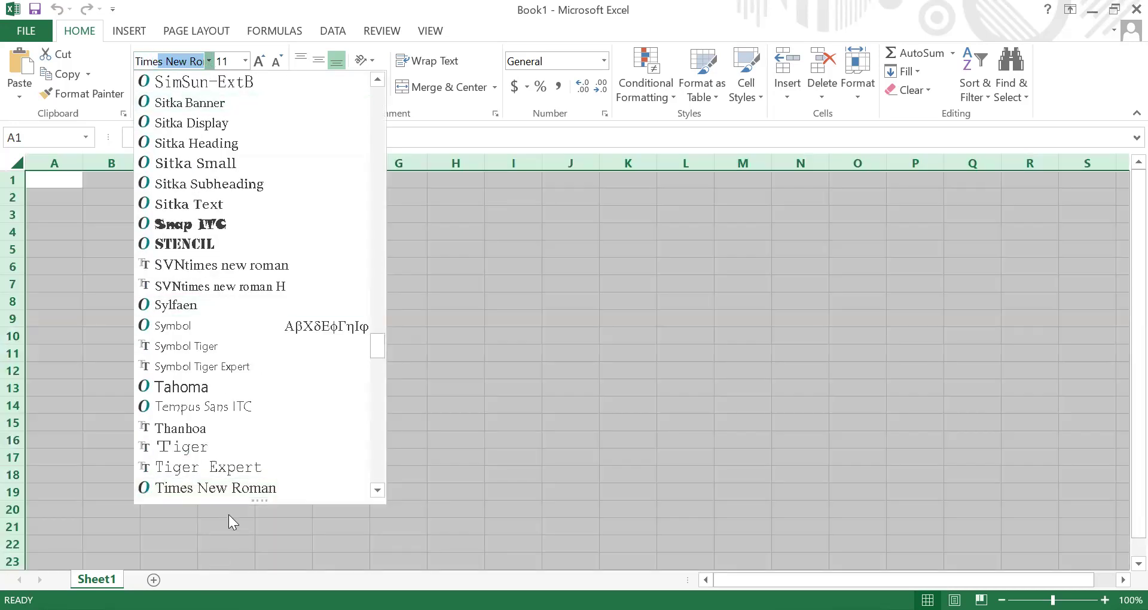
pyautogui.click(233, 489)
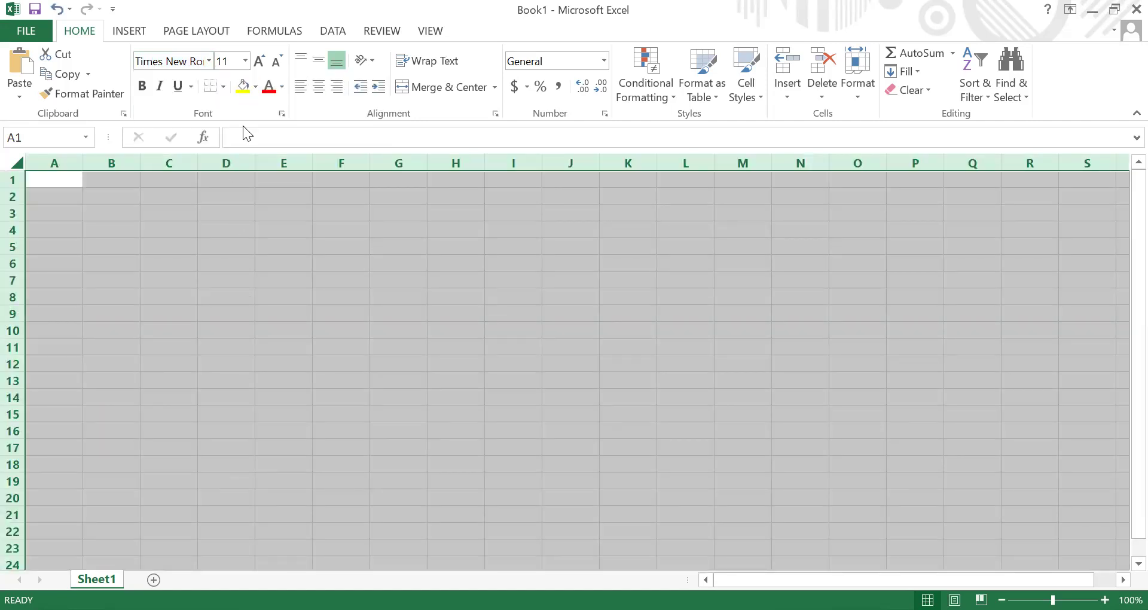
pyautogui.click(247, 55)
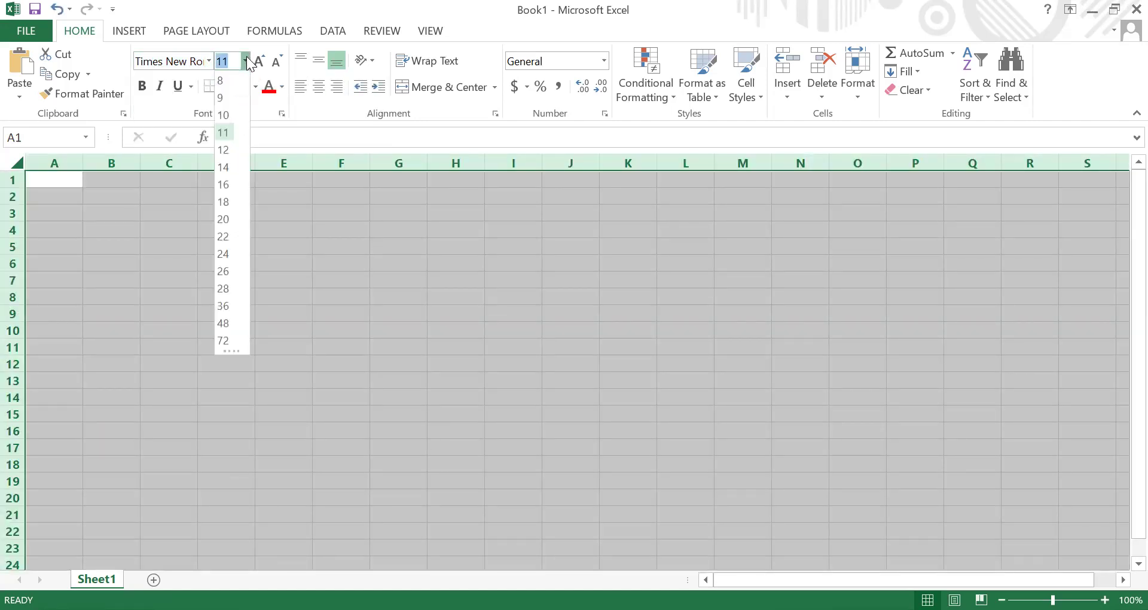
pyautogui.write('13')
pyautogui.press('Return')
# Select single cells around the sheet, such as D3, I4, B3 and F7, to examine the cell grid
pyautogui.click(218, 230)
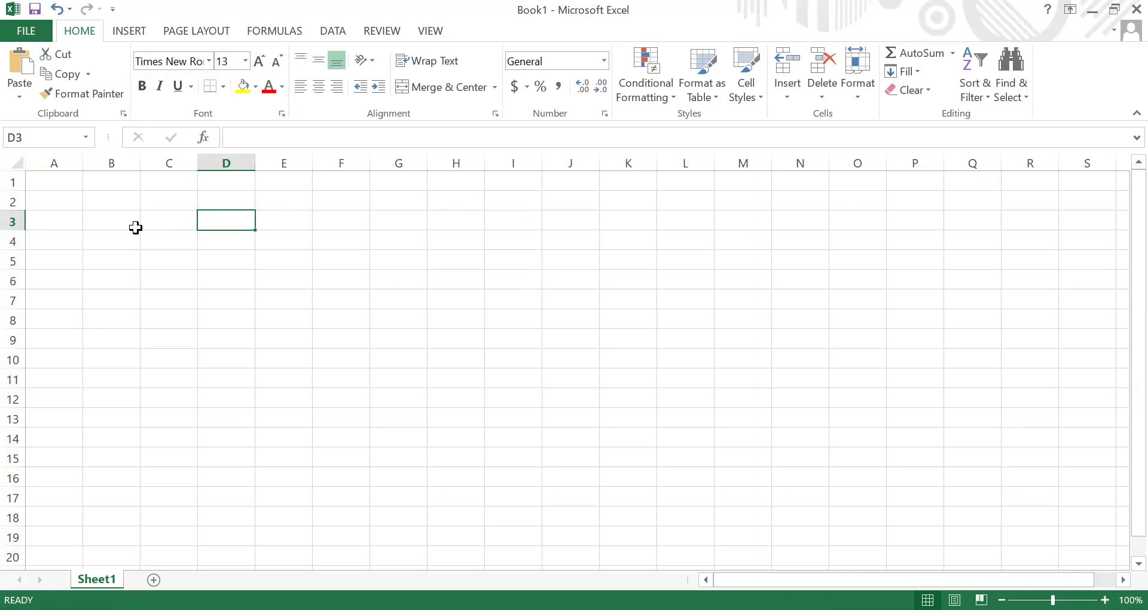
pyautogui.click(329, 252)
pyautogui.moveTo(329, 252); pyautogui.dragTo(542, 240)
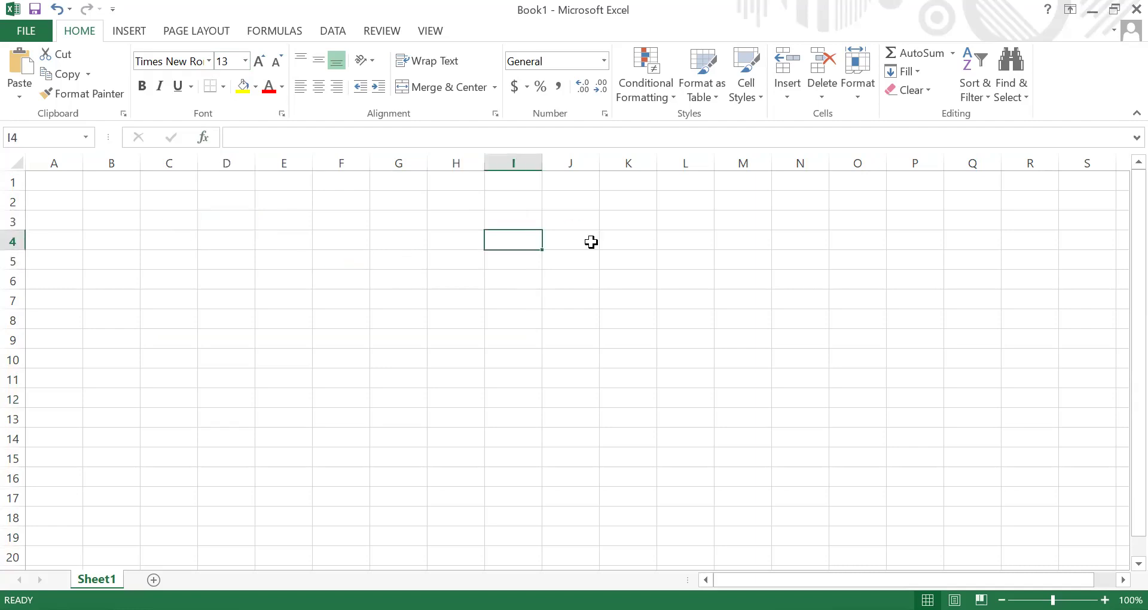
pyautogui.click(591, 239)
pyautogui.click(330, 215)
pyautogui.click(271, 219)
pyautogui.click(222, 224)
pyautogui.click(159, 223)
pyautogui.click(120, 219)
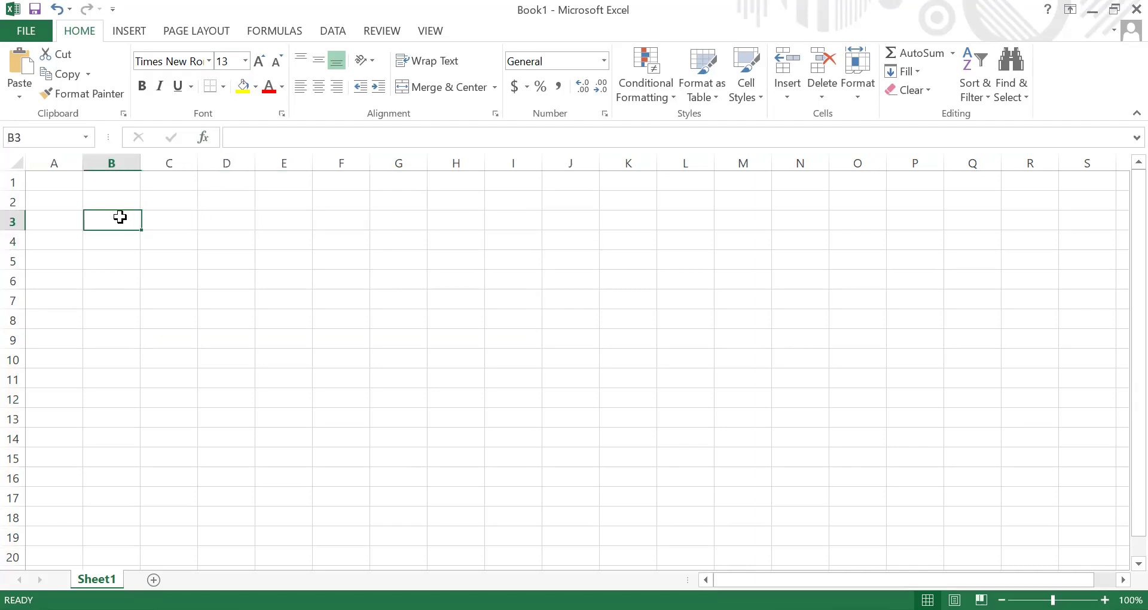
pyautogui.click(314, 240)
pyautogui.click(330, 299)
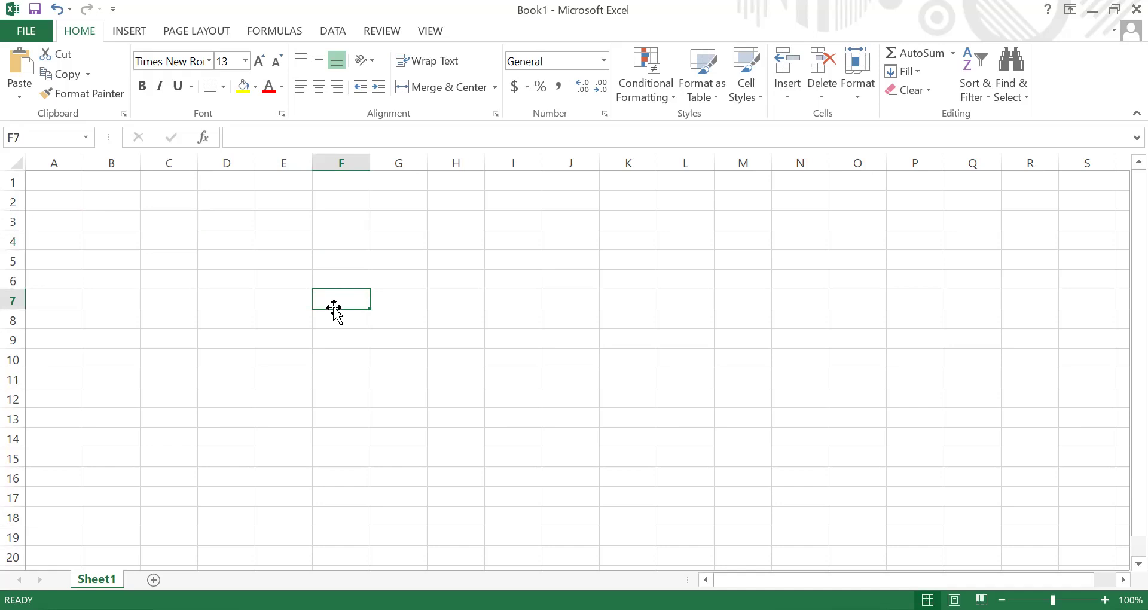
# Select entire rows 1, 2 and 3 one at a time to examine the sheet's rows
pyautogui.click(14, 180)
pyautogui.click(13, 197)
pyautogui.click(12, 220)
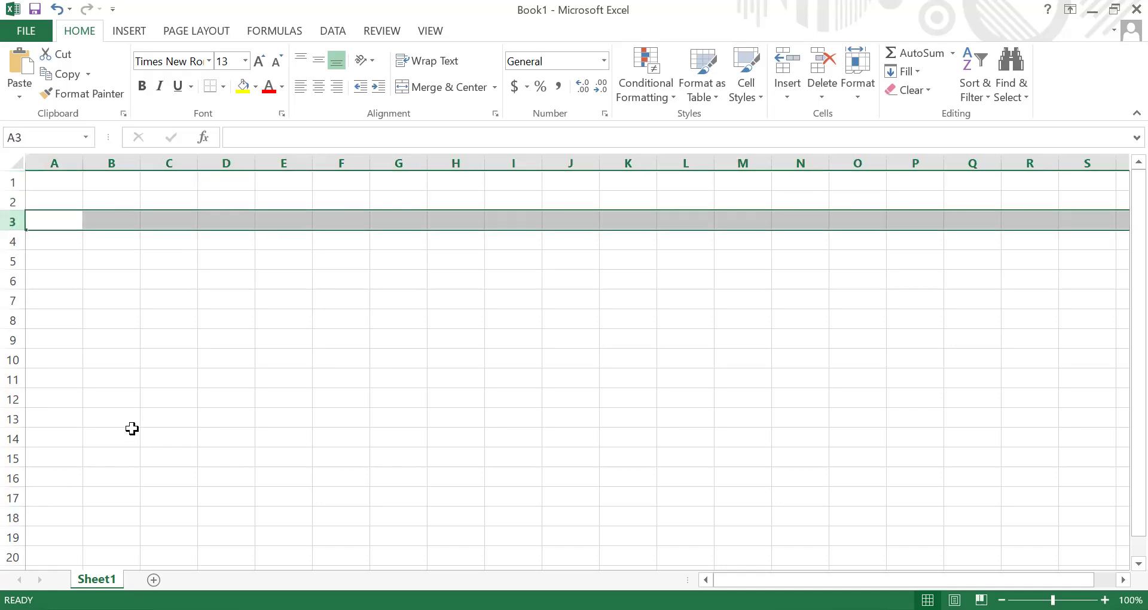
pyautogui.moveTo(132, 428); pyautogui.dragTo(131, 423)
# Select entire columns A through E one at a time to examine the sheet's columns
pyautogui.click(50, 156)
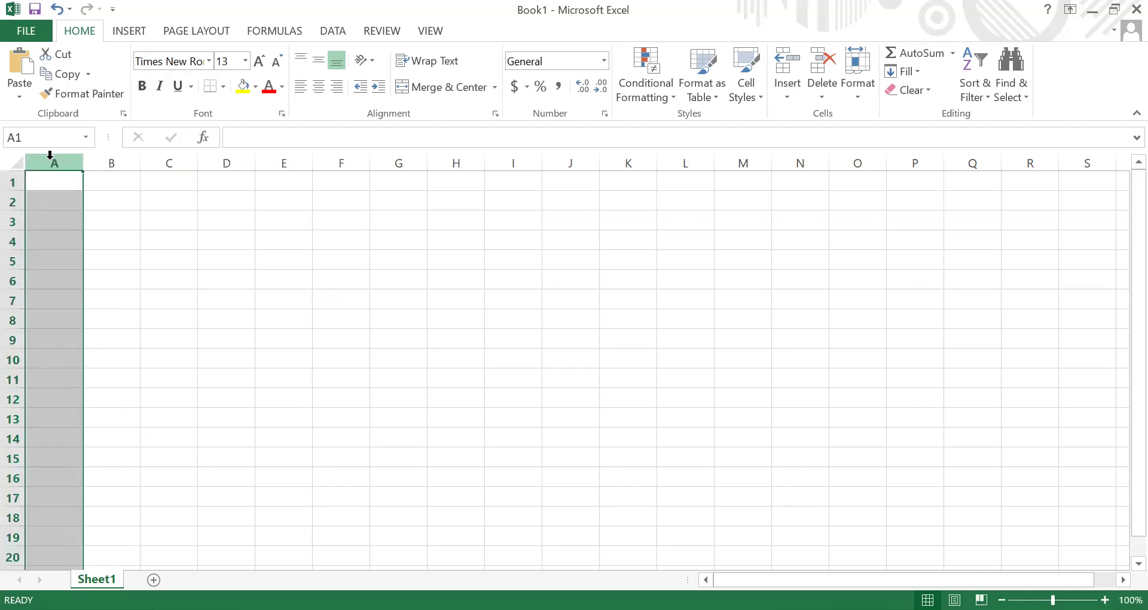
pyautogui.click(116, 159)
pyautogui.click(170, 159)
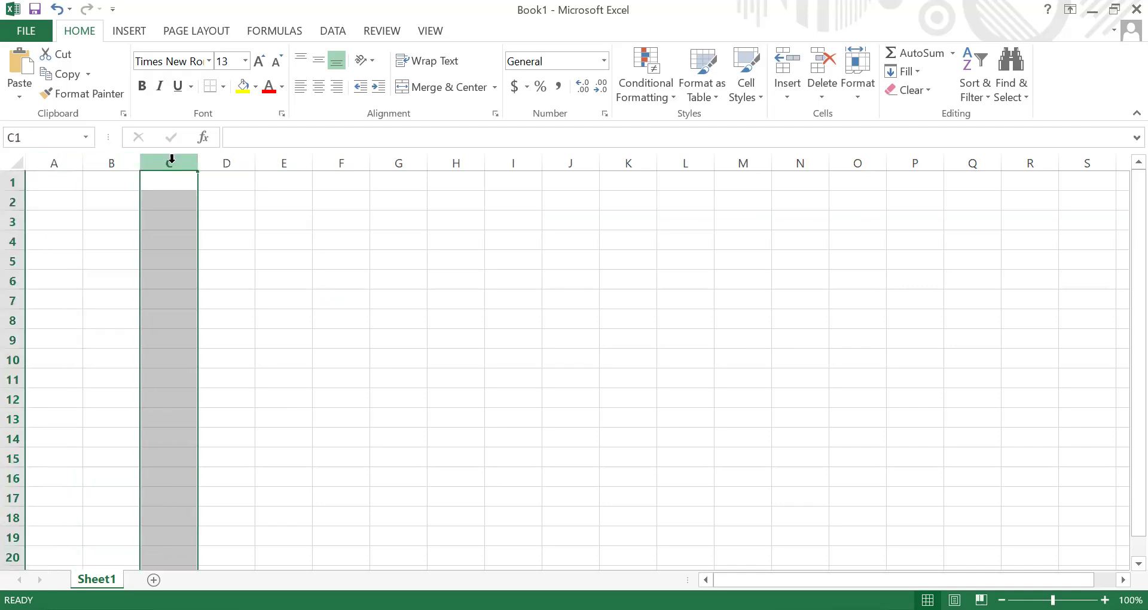
pyautogui.click(223, 164)
pyautogui.click(286, 164)
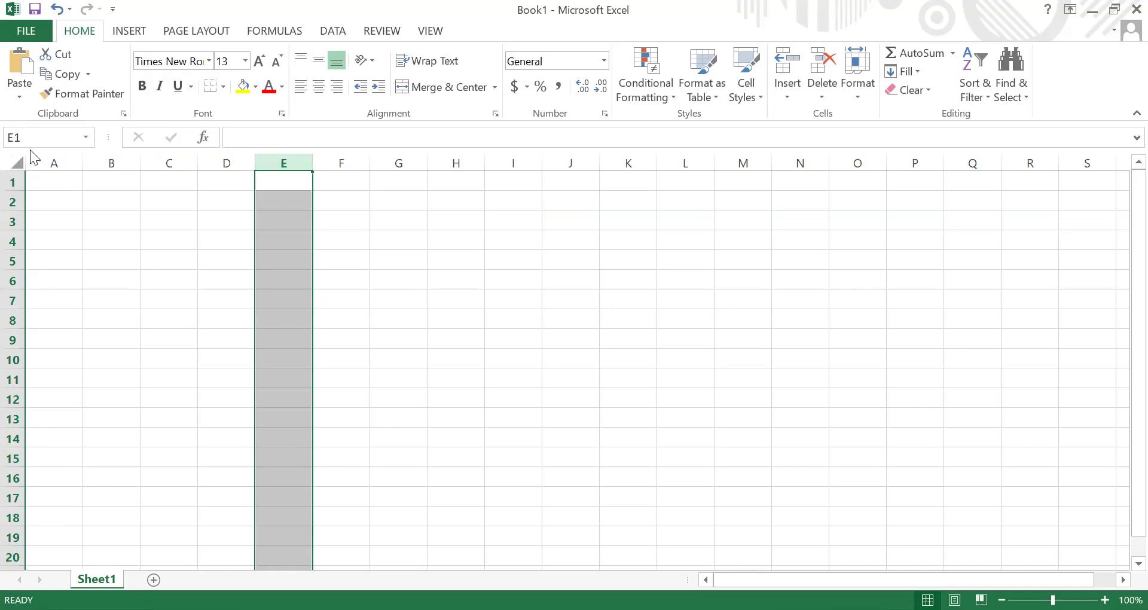
# Select cells B5, K4 and G11 in turn to examine the Name Box and the formula bar
pyautogui.click(111, 261)
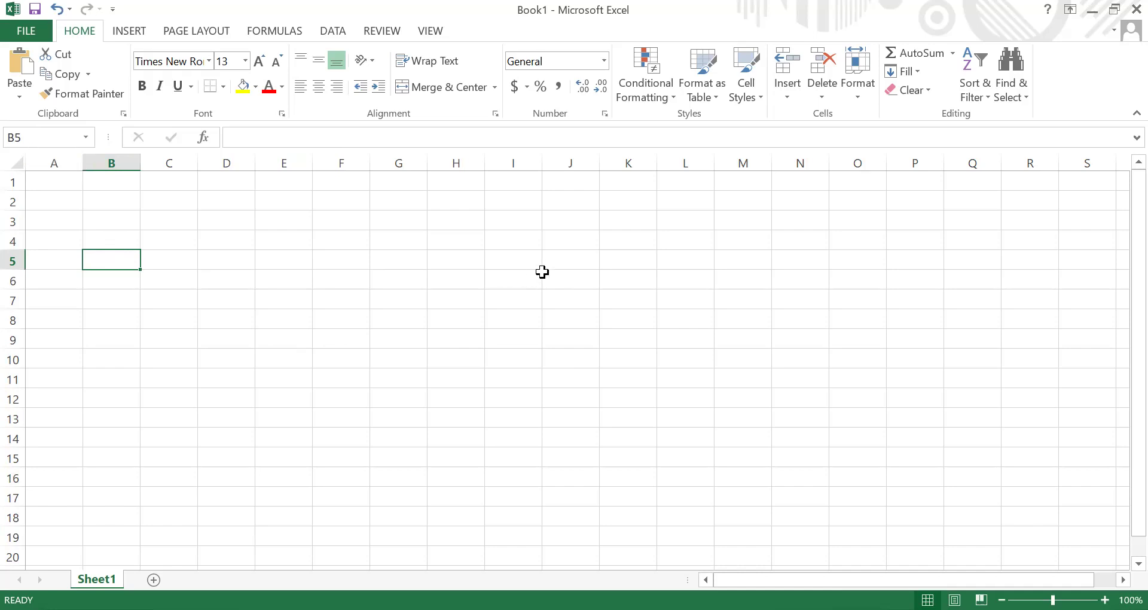
pyautogui.click(634, 238)
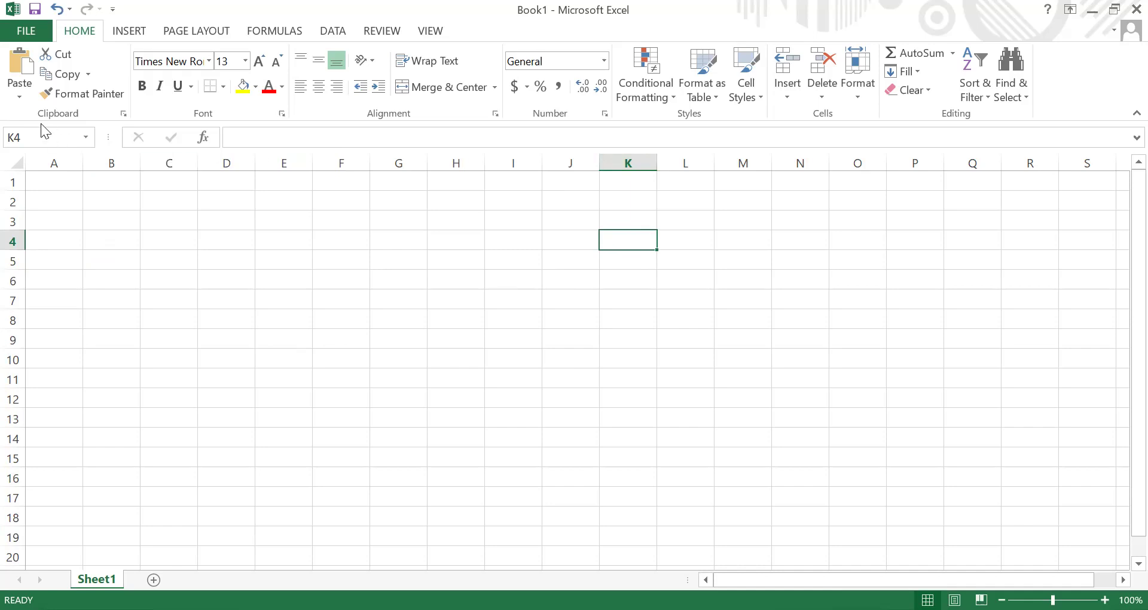
pyautogui.click(401, 386)
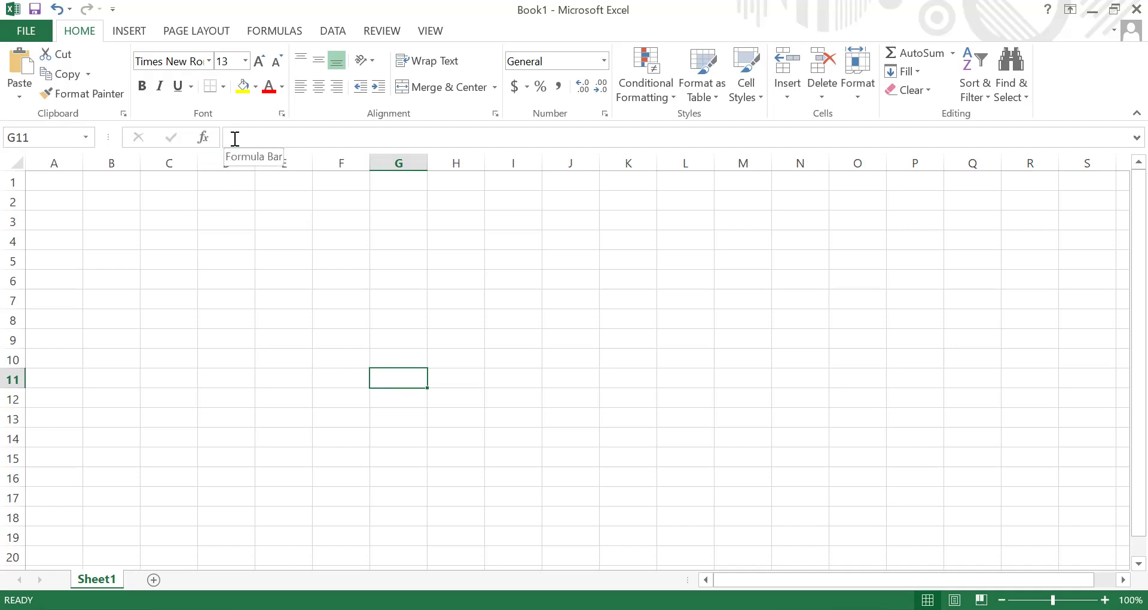
# Enter the text "Lớp 7/1; 7/2; 7/3" in cell C4
pyautogui.click(174, 240)
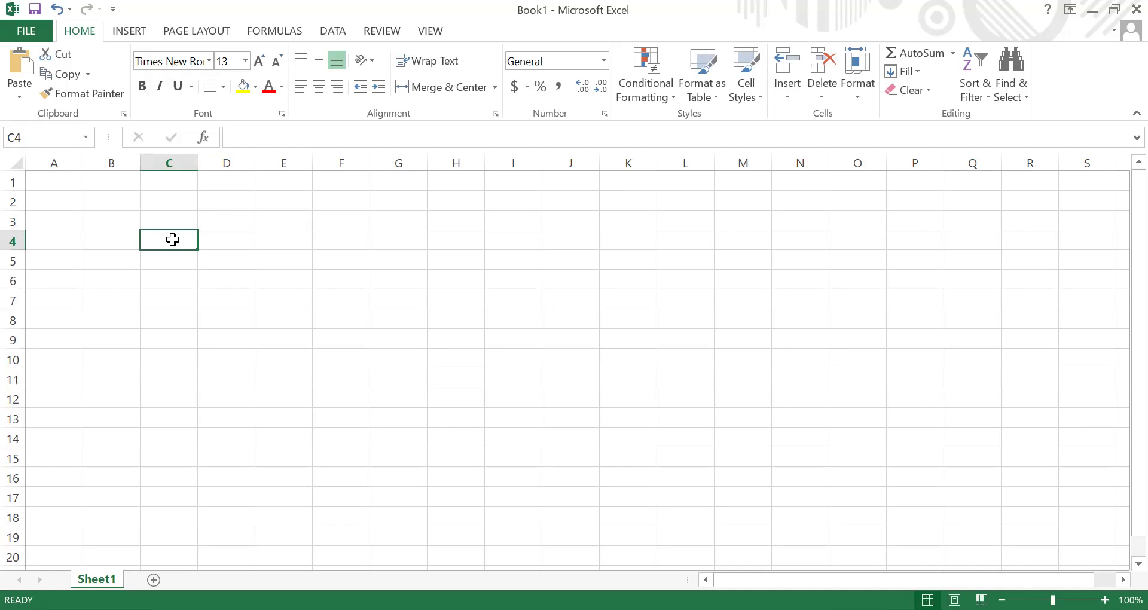
pyautogui.write('Lớp')
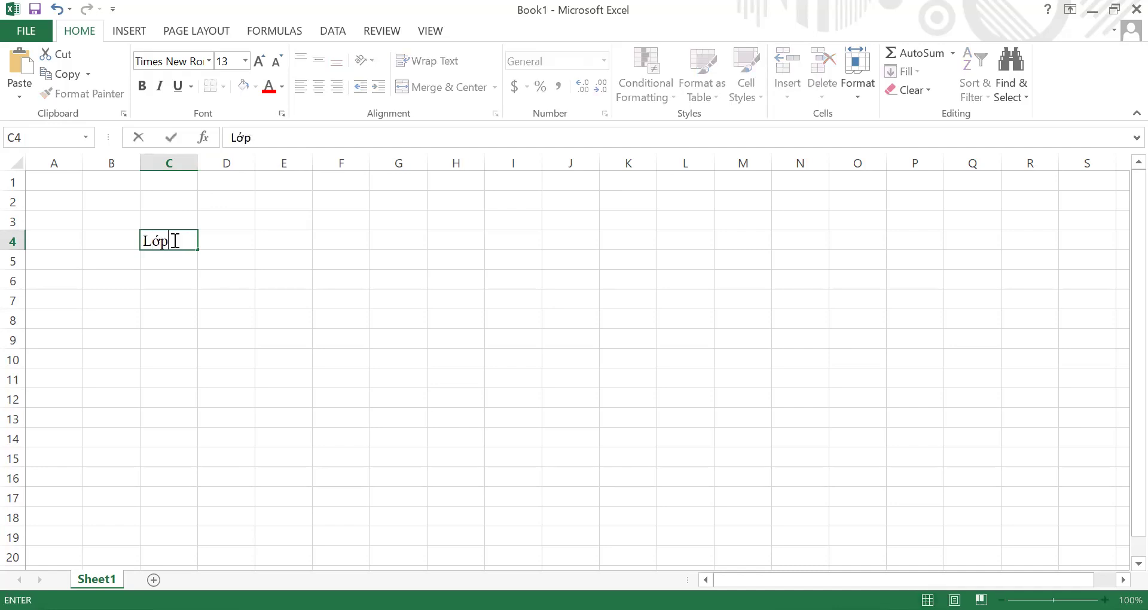
pyautogui.write(' 7/1; 7/2; 7/3')
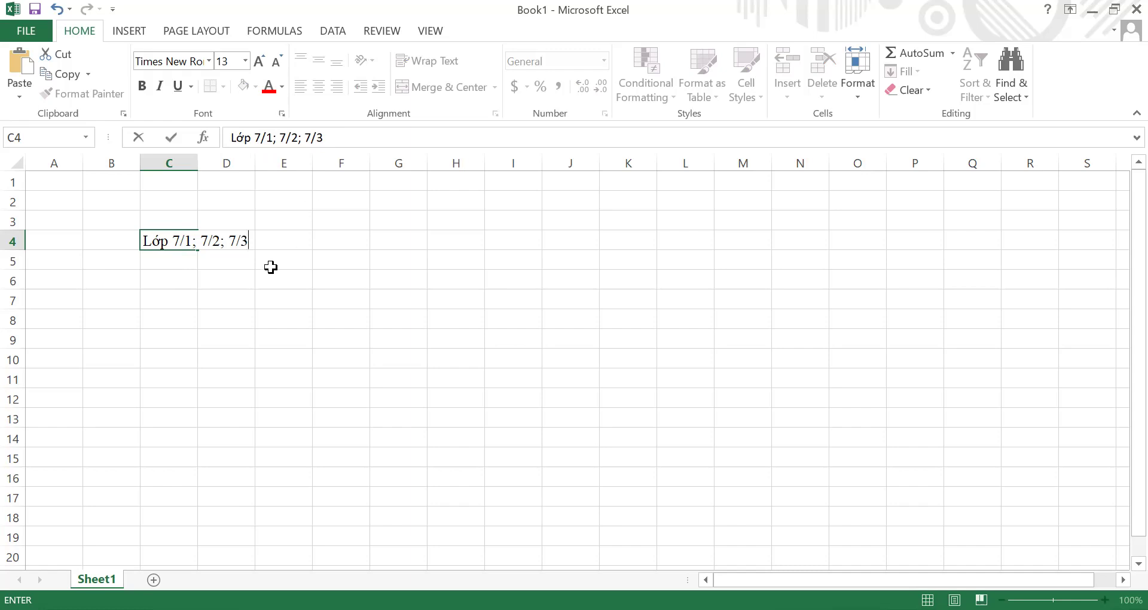
pyautogui.click(159, 256)
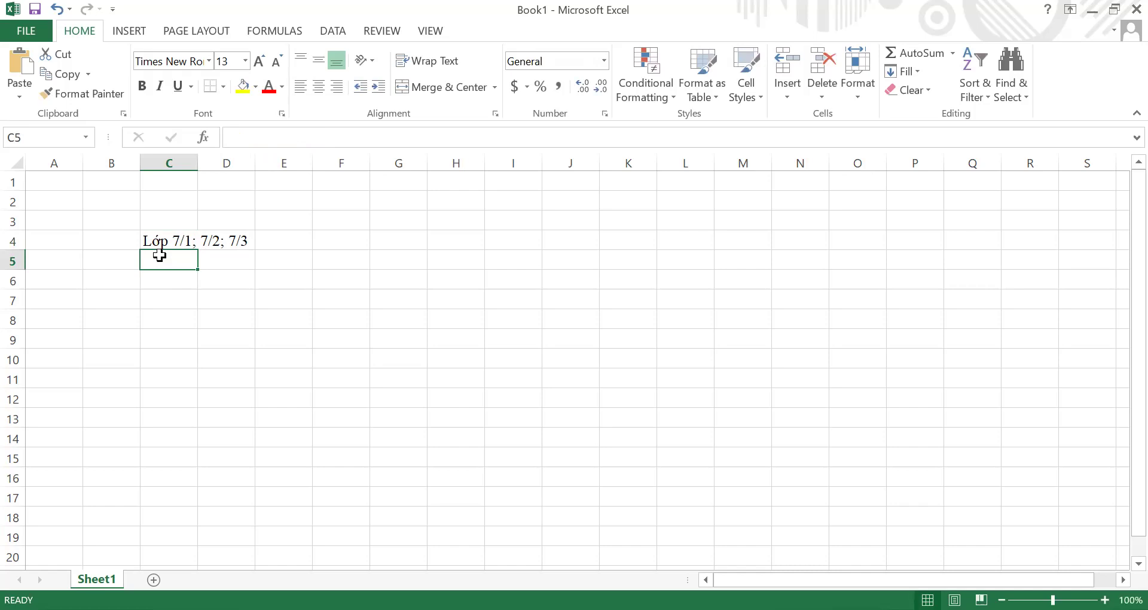
# Enter the formula =5+7 in cell C6 and reselect the cell to view its formula
pyautogui.press('Down')
pyautogui.write('=')
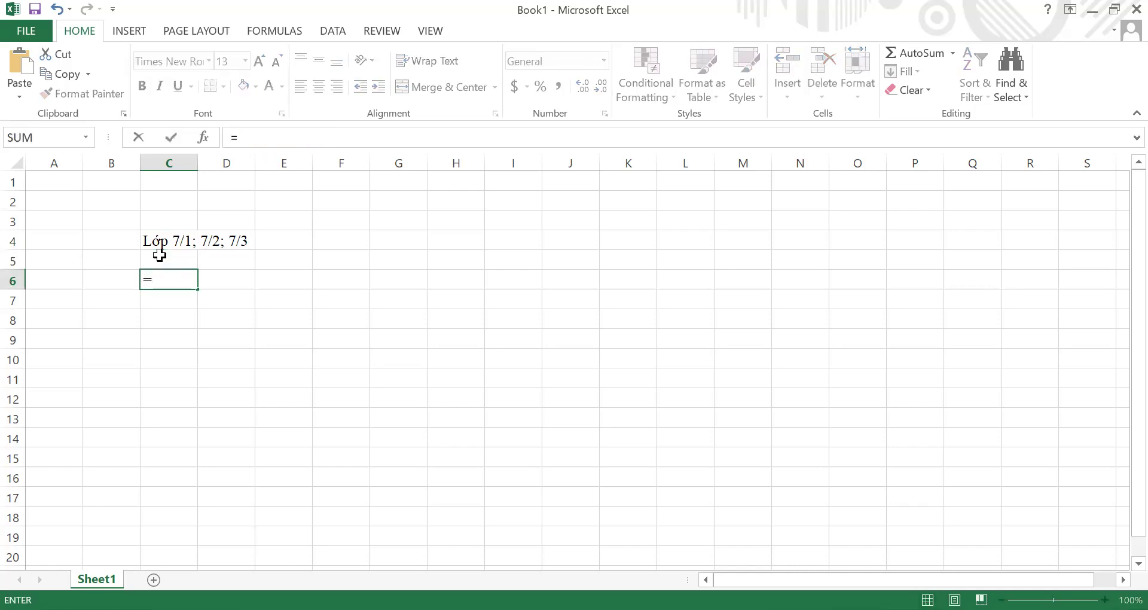
pyautogui.write('5+7')
pyautogui.press('Return')
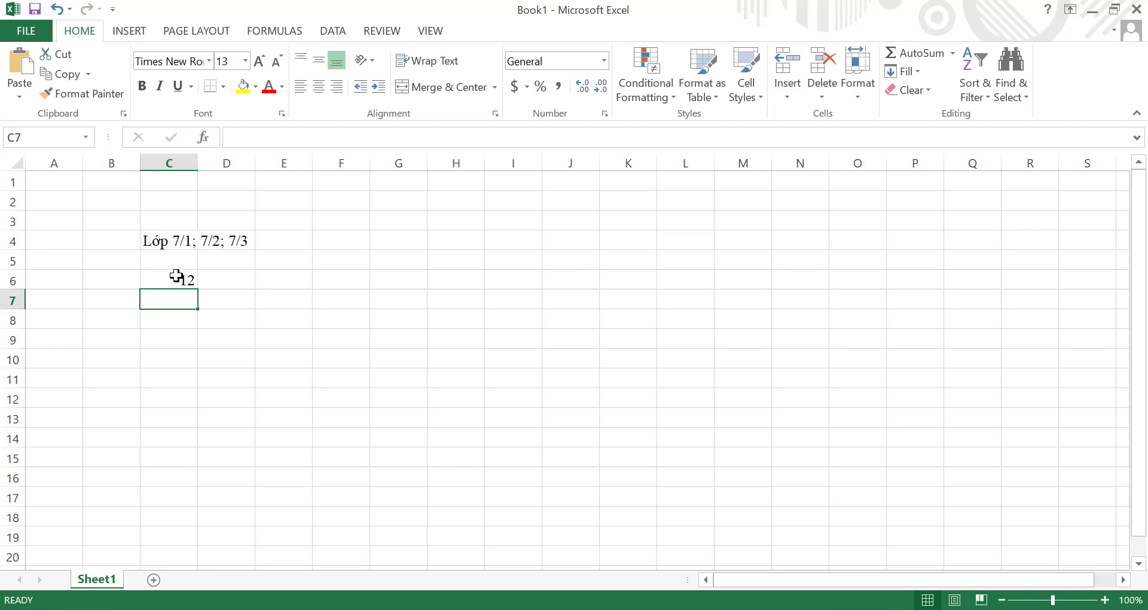
pyautogui.click(176, 275)
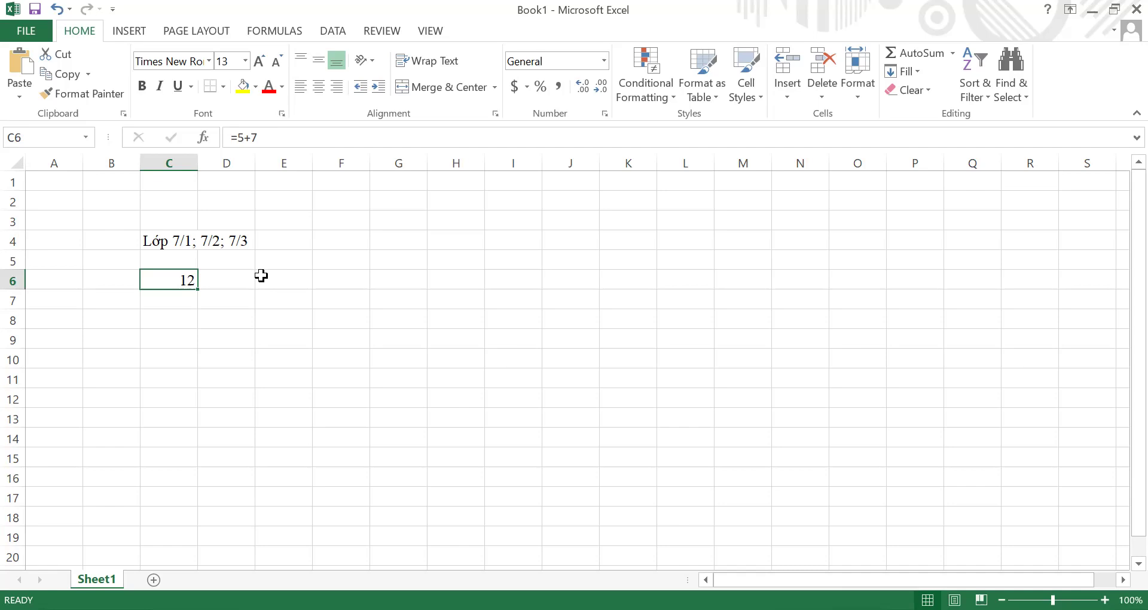
# Clear the contents of the range C3:E7
pyautogui.moveTo(147, 226); pyautogui.dragTo(260, 306)
pyautogui.press('Delete')
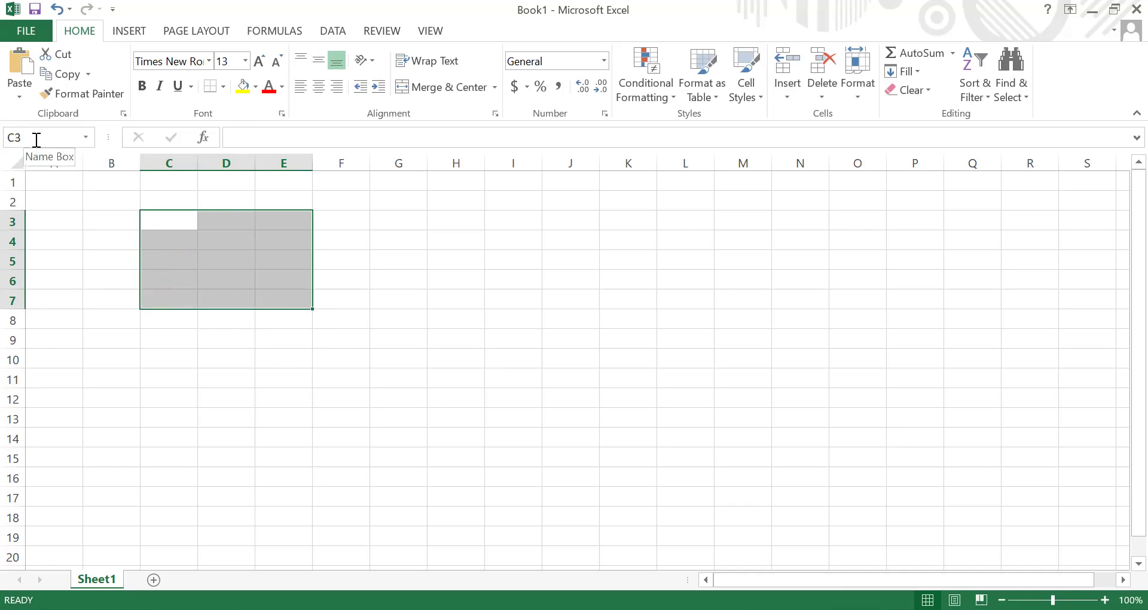
# Select cells A2, E3 and H6 one at a time to read their addresses in the Name Box
pyautogui.click(43, 201)
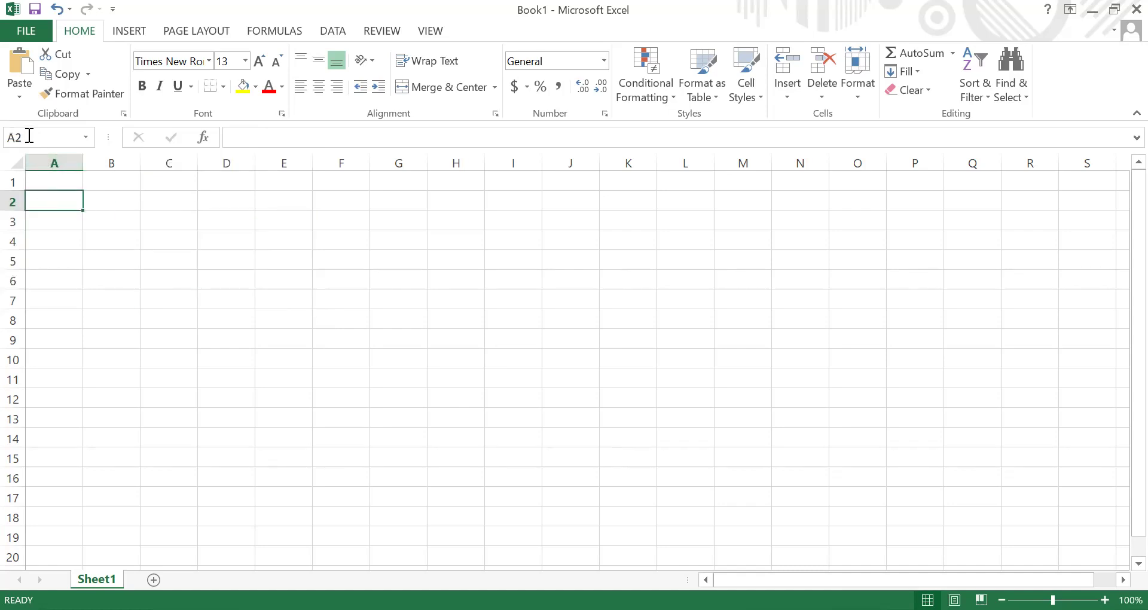
pyautogui.click(273, 221)
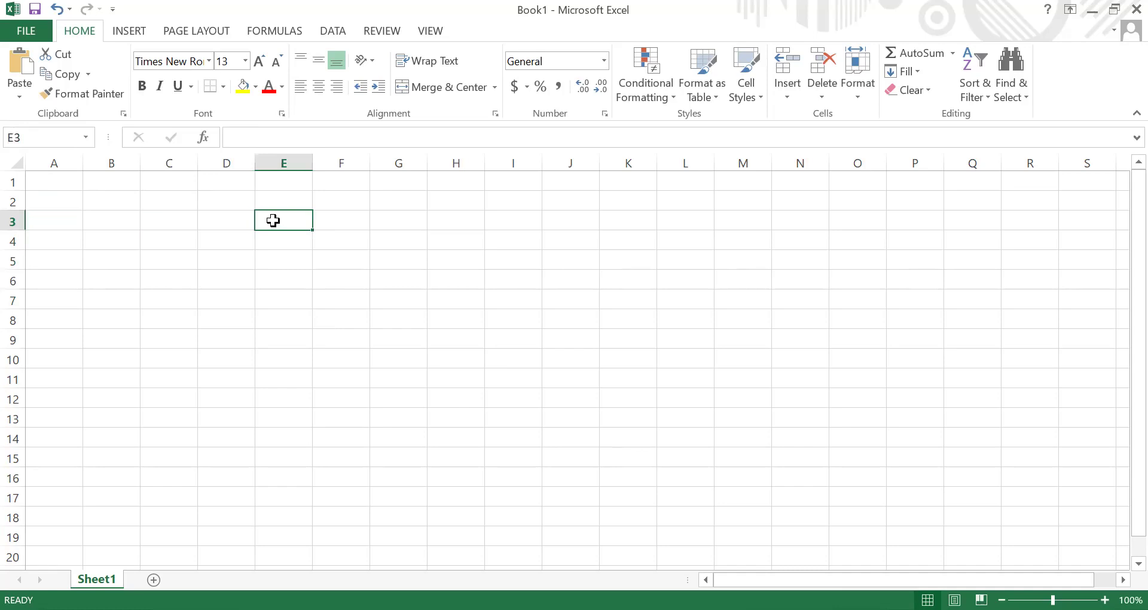
pyautogui.click(466, 279)
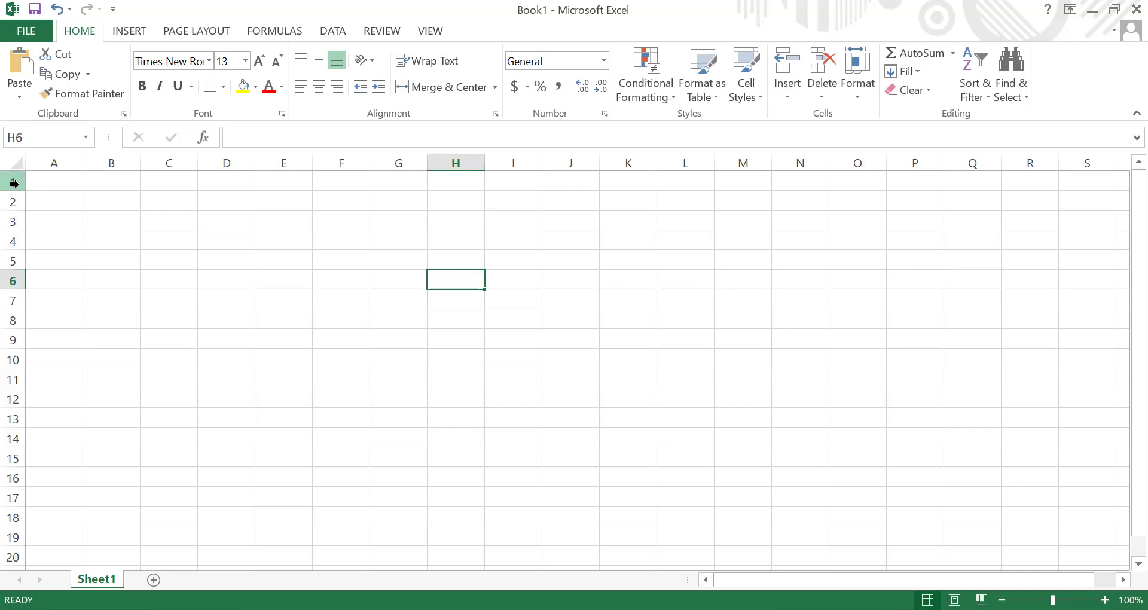
# Select entire rows 1, 5 and 11 one at a time to examine how rows are numbered
pyautogui.moveTo(13, 183); pyautogui.dragTo(12, 183)
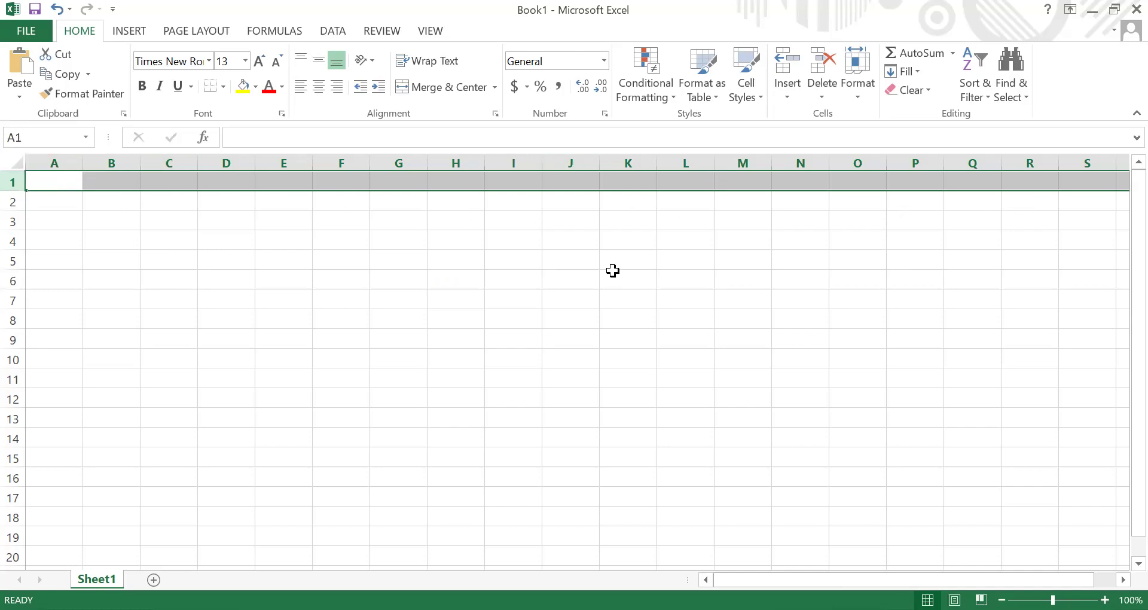
pyautogui.click(12, 261)
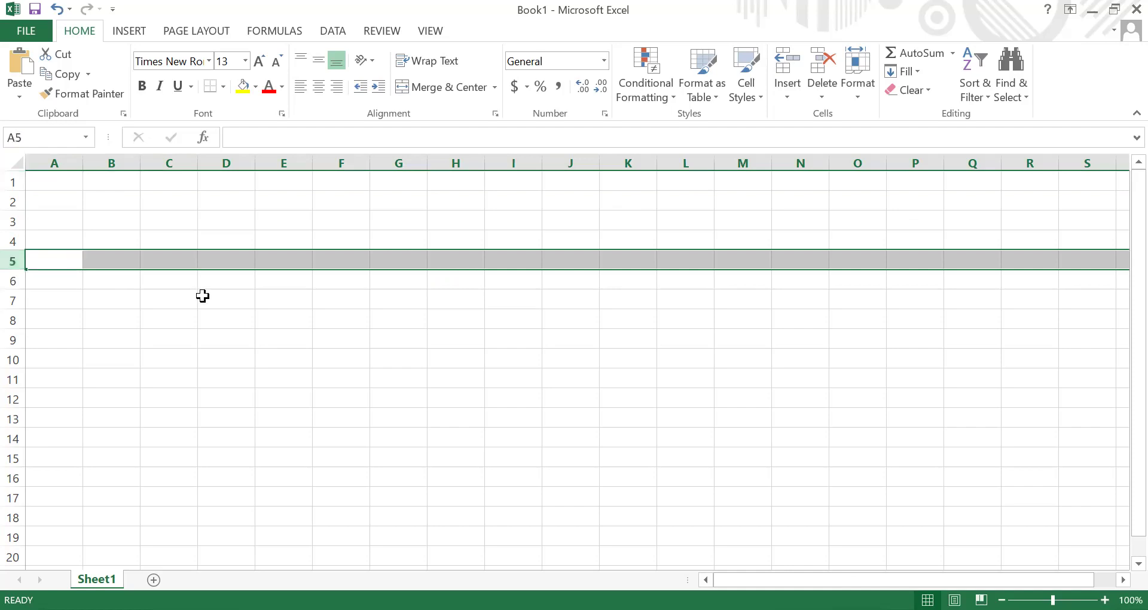
pyautogui.click(14, 377)
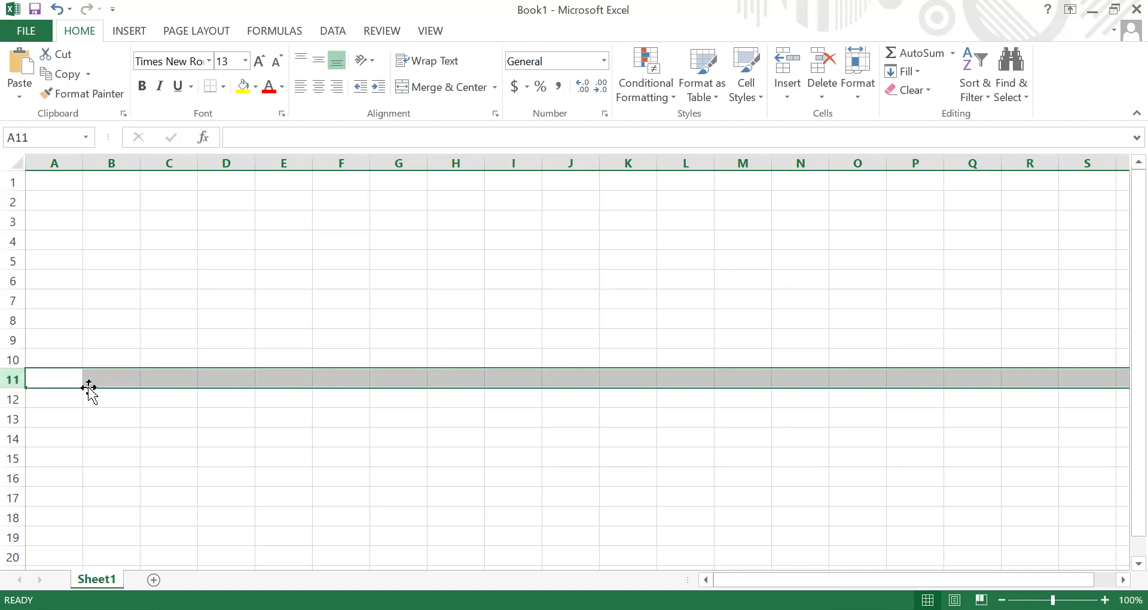
# Select cell D5 to read its address, and select entire columns B and E to examine the column lettering
pyautogui.click(234, 260)
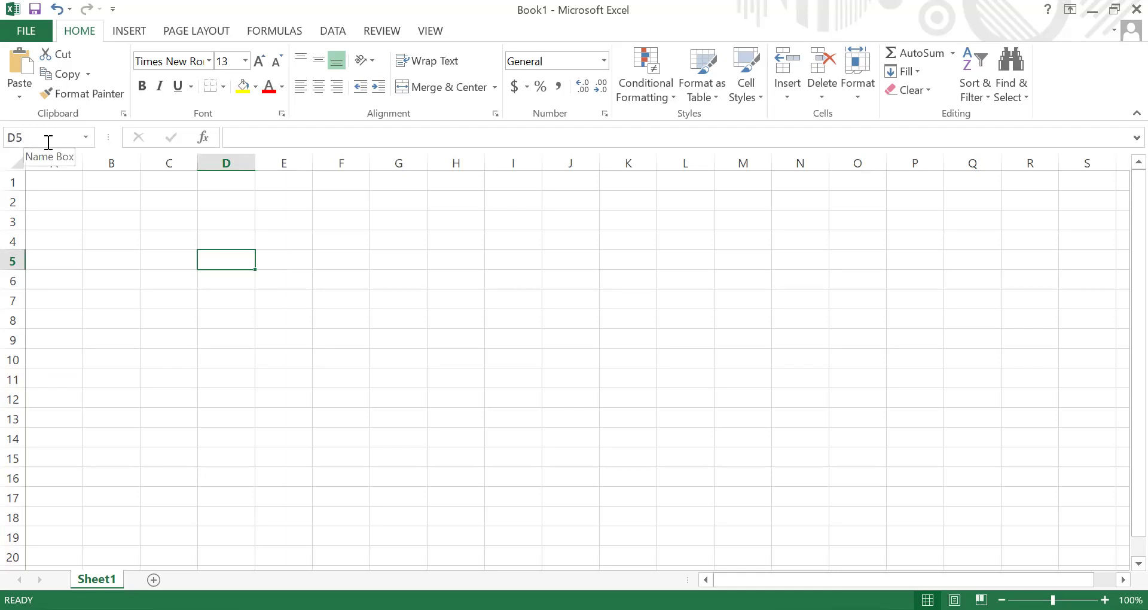
pyautogui.click(107, 161)
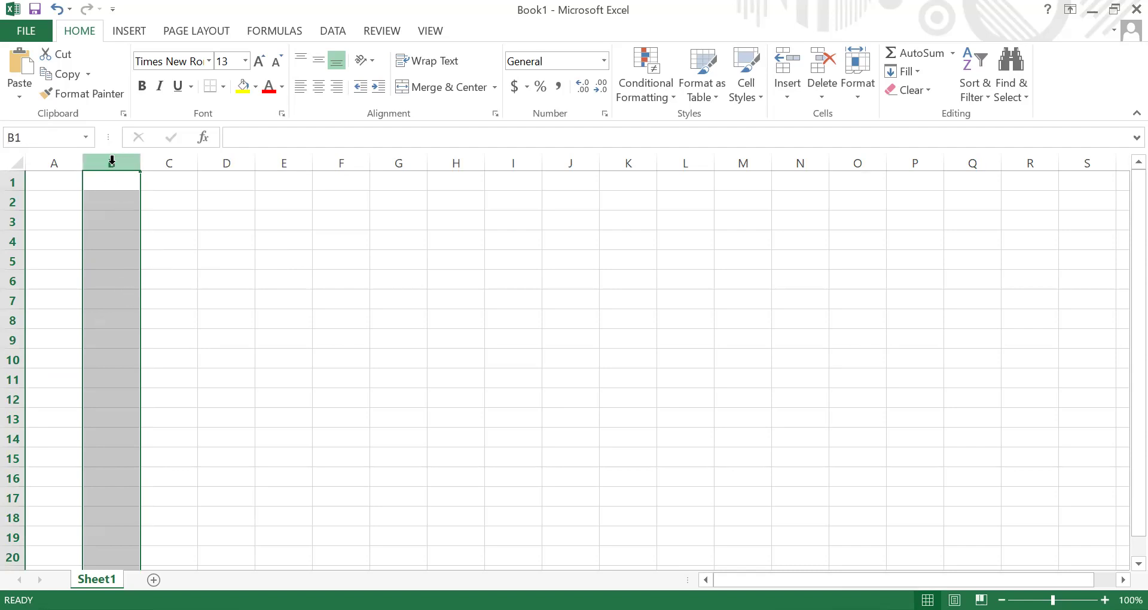
pyautogui.click(272, 162)
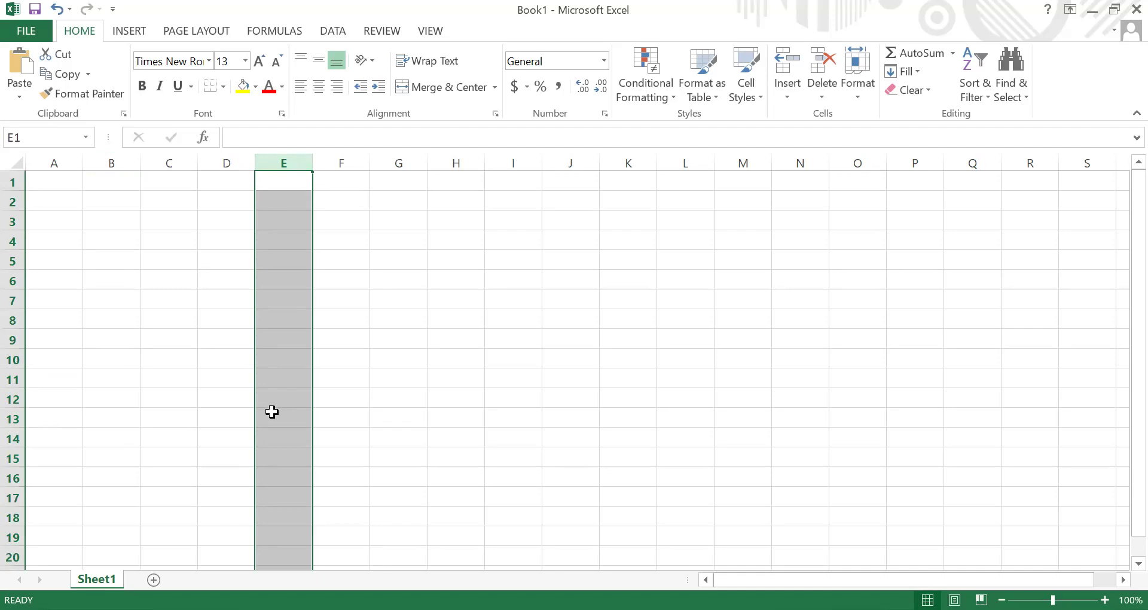
# Select cell G8 to read its address, and select the cell range B2:F6
pyautogui.click(399, 322)
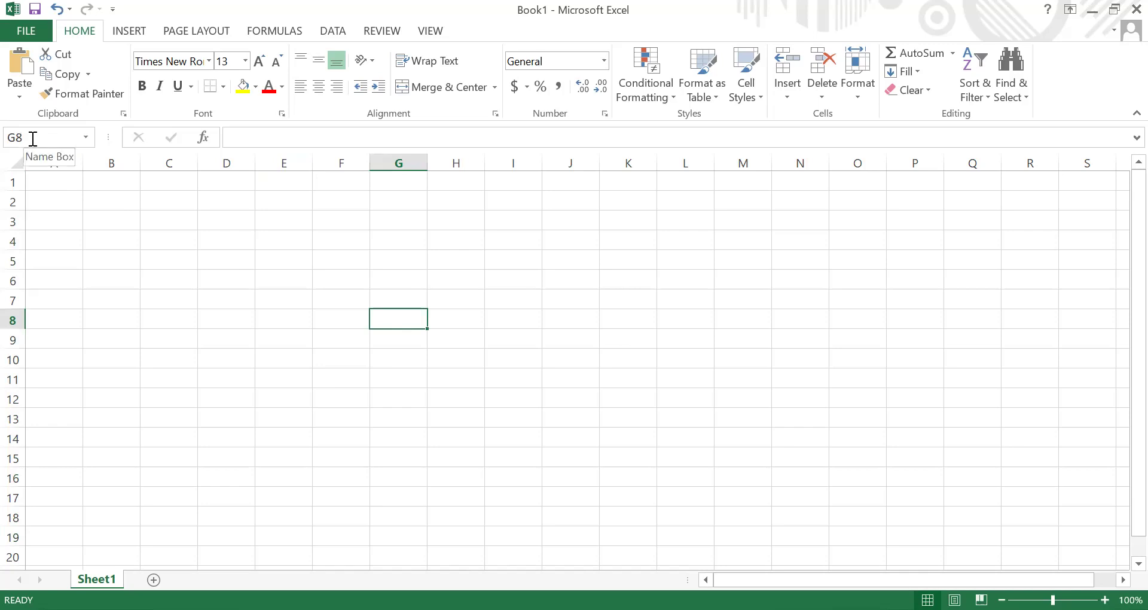
pyautogui.click(95, 202)
pyautogui.moveTo(141, 211); pyautogui.dragTo(327, 282)
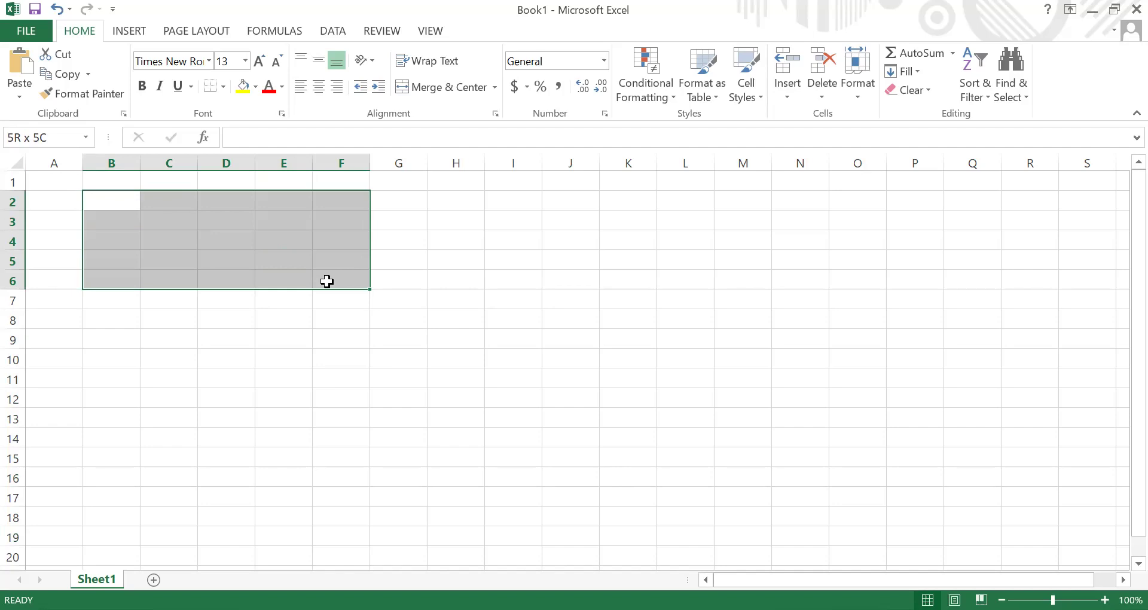
# Clear the B2:F6 range selection by selecting cell G8, and select the adjacent columns A through C
pyautogui.moveTo(327, 281); pyautogui.dragTo(327, 281)
pyautogui.click(422, 314)
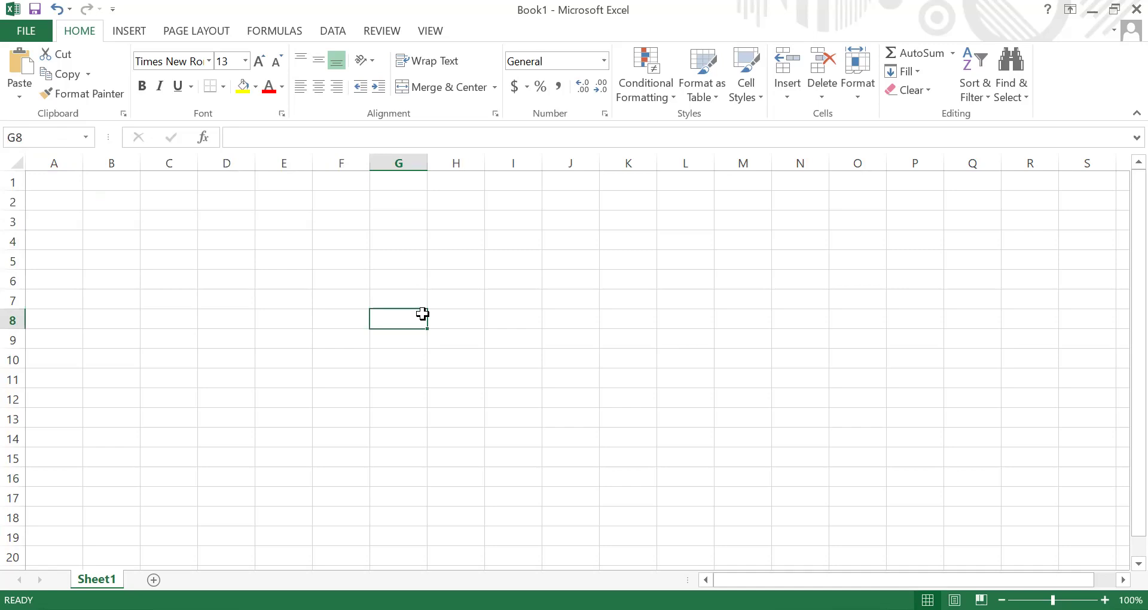
pyautogui.click(46, 160)
pyautogui.moveTo(46, 162); pyautogui.dragTo(175, 186)
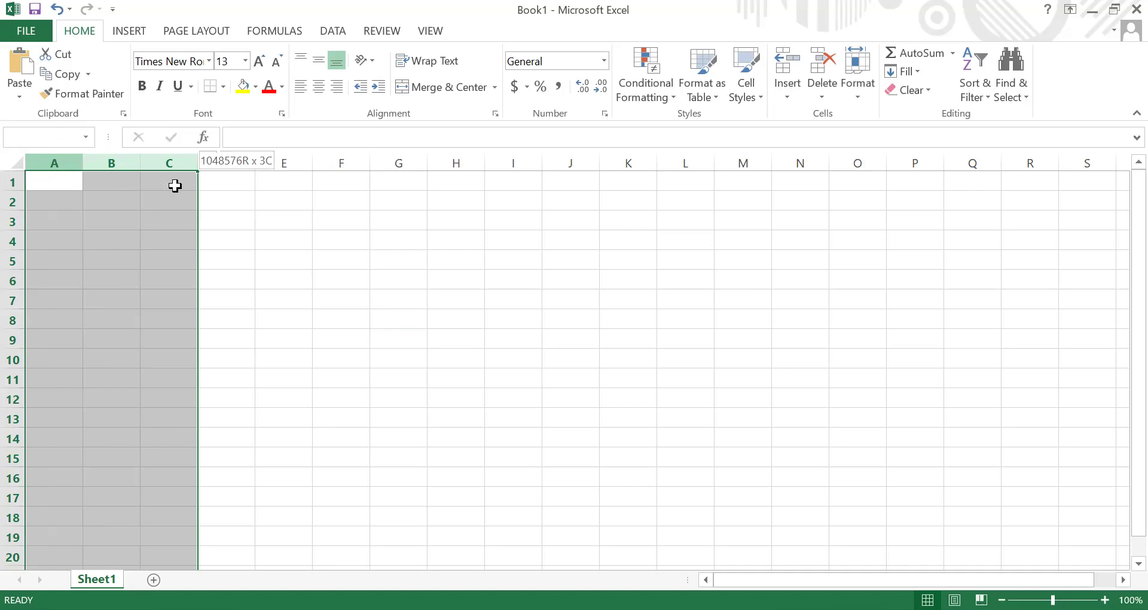
pyautogui.moveTo(174, 186); pyautogui.dragTo(175, 186)
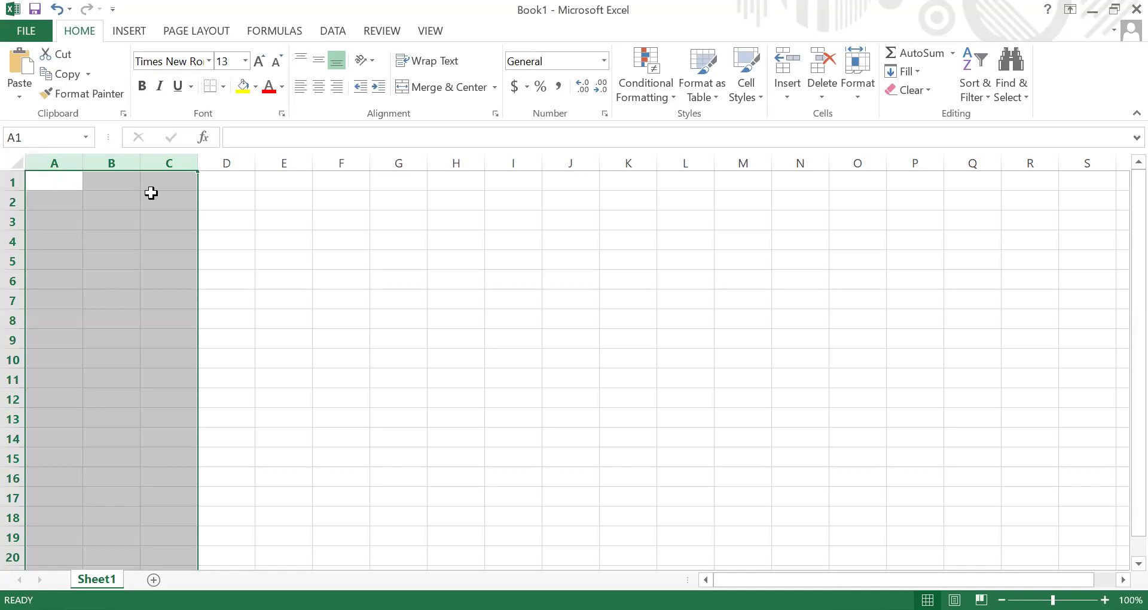
# Select columns A through C again, extend the selection to column G, and clear it by selecting cell I4
pyautogui.click(50, 162)
pyautogui.moveTo(49, 162); pyautogui.dragTo(157, 172)
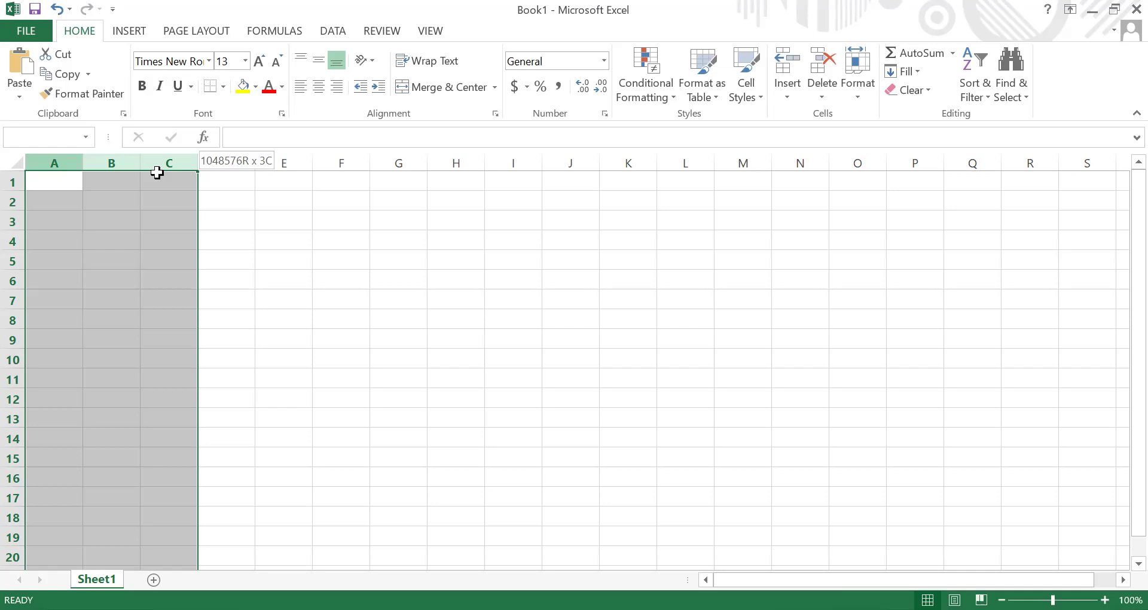
pyautogui.moveTo(157, 172); pyautogui.dragTo(422, 180)
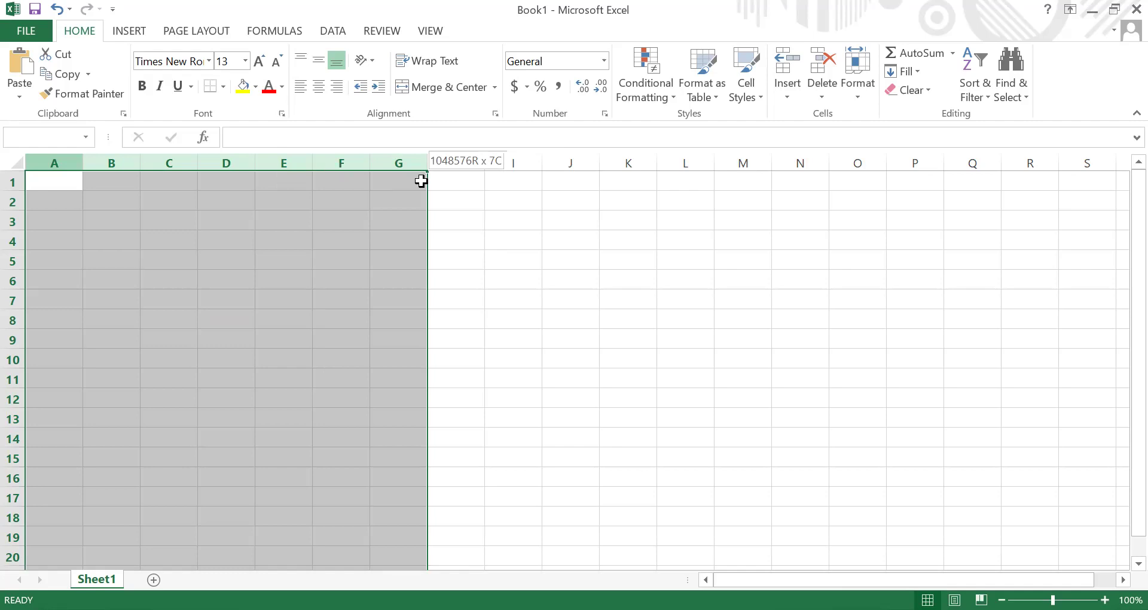
pyautogui.click(535, 242)
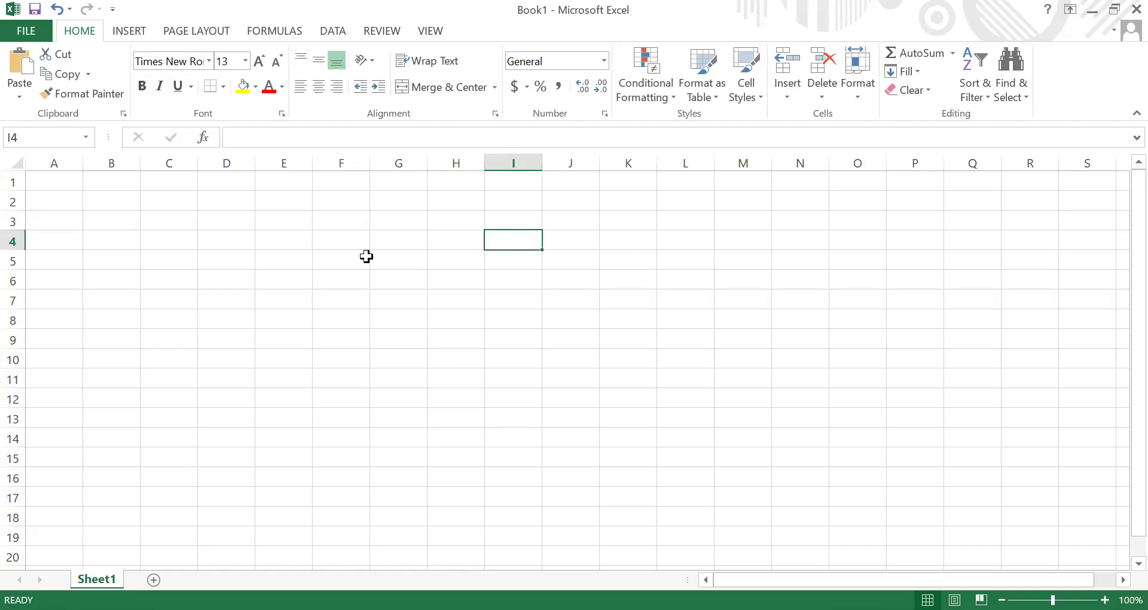
# Select the non-adjacent cells E2 and H4 together, and clear the selection by selecting cell H6
pyautogui.click(287, 197)
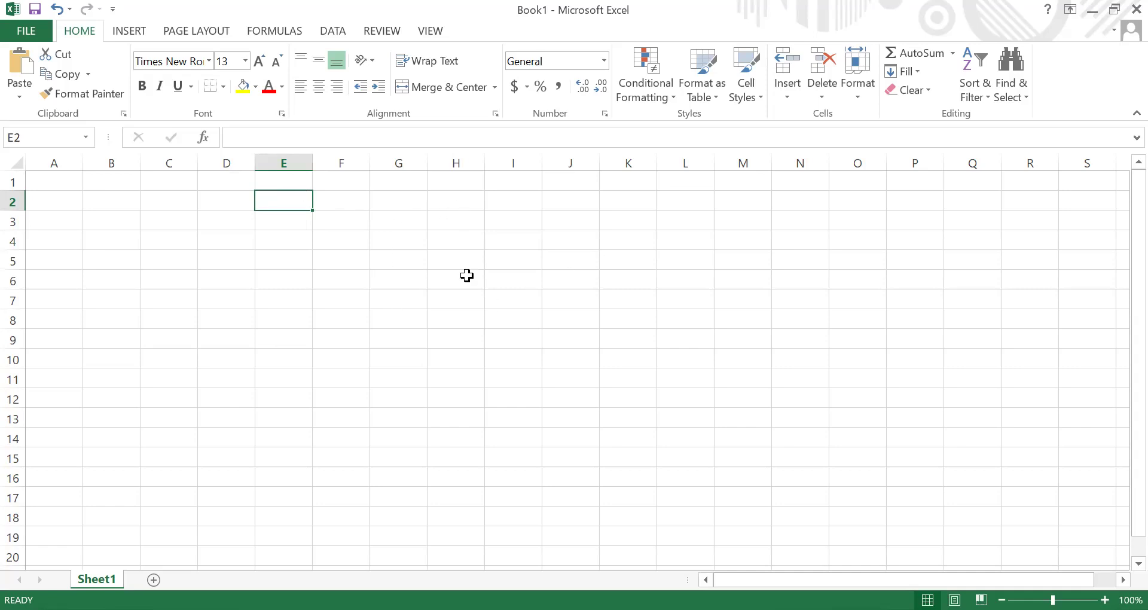
pyautogui.keyDown('ctrl'); pyautogui.click(458, 239); pyautogui.keyUp('ctrl')
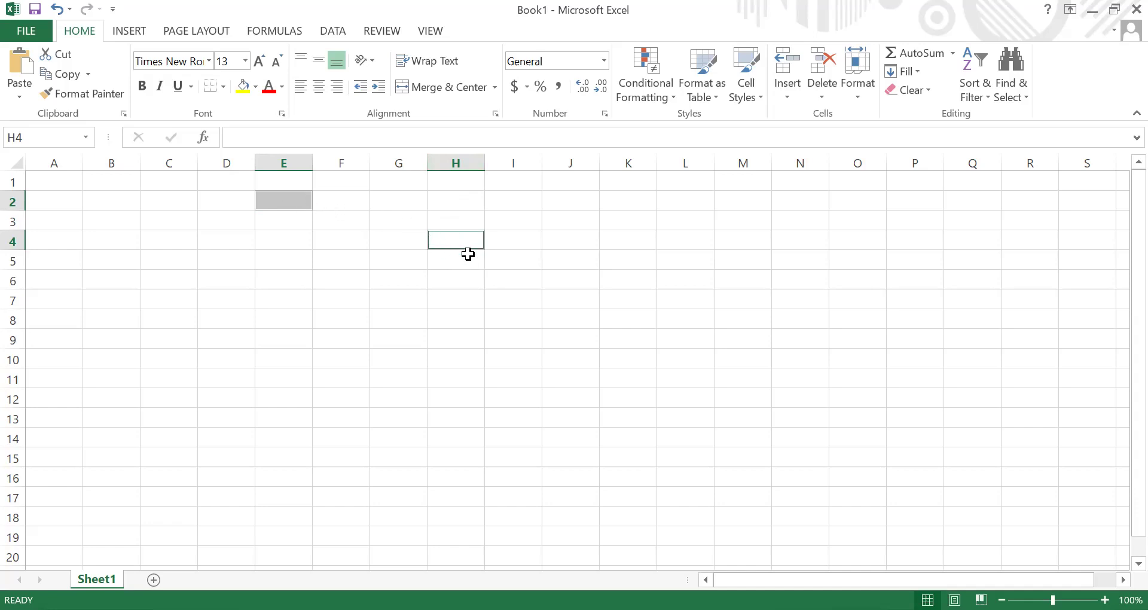
pyautogui.click(452, 283)
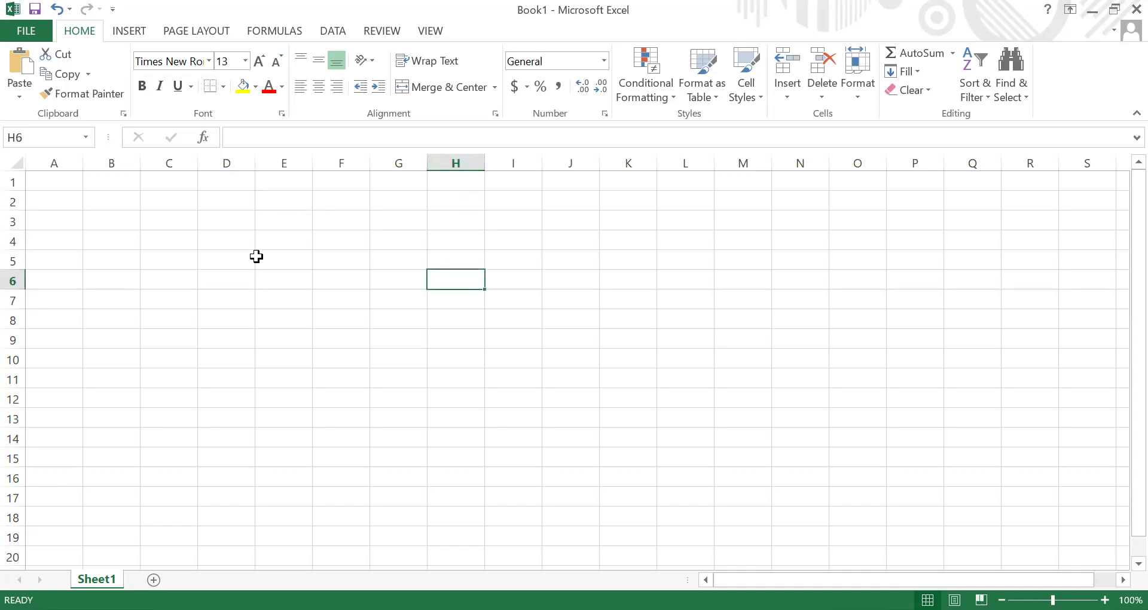
# Select cell F3 together with the separate range I4:K8, and clear the selection by selecting cell M8
pyautogui.click(345, 220)
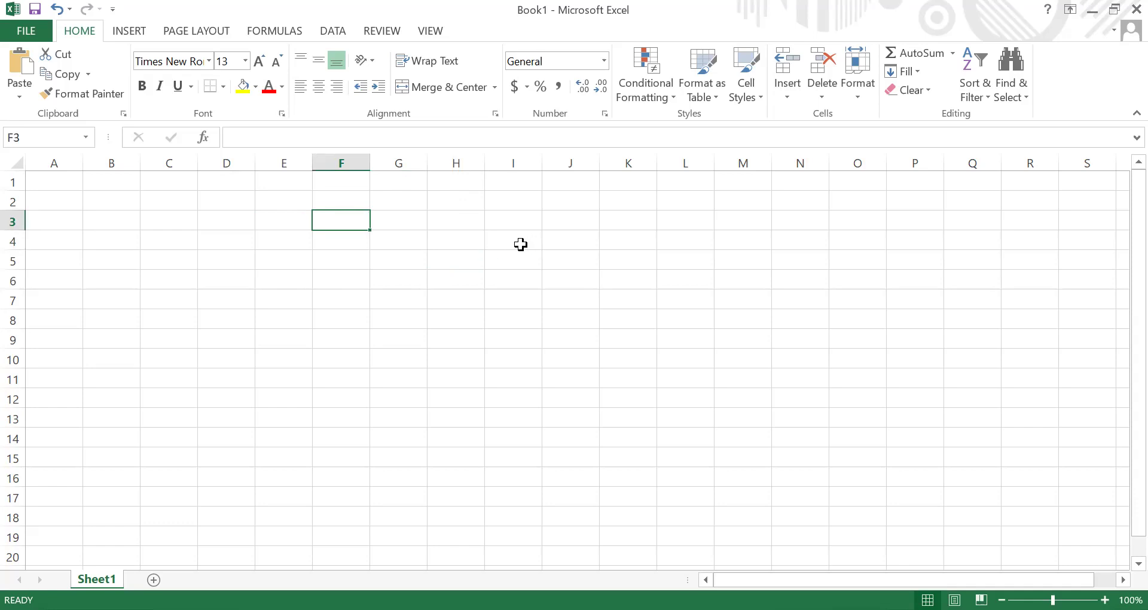
pyautogui.moveTo(517, 244); pyautogui.dragTo(636, 308)
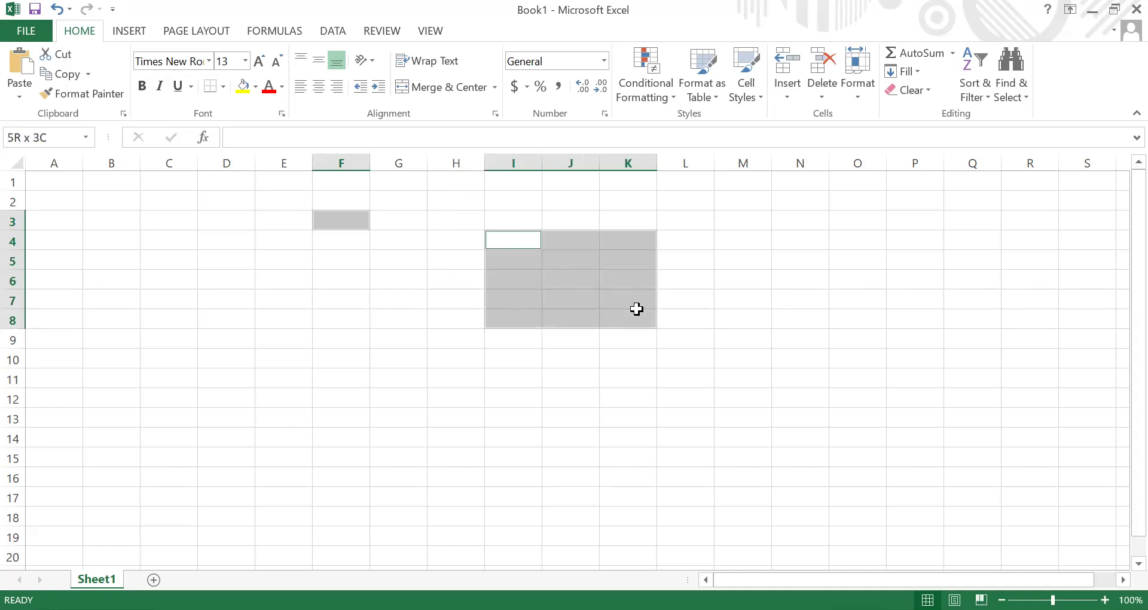
pyautogui.moveTo(636, 308); pyautogui.dragTo(636, 309)
pyautogui.click(716, 312)
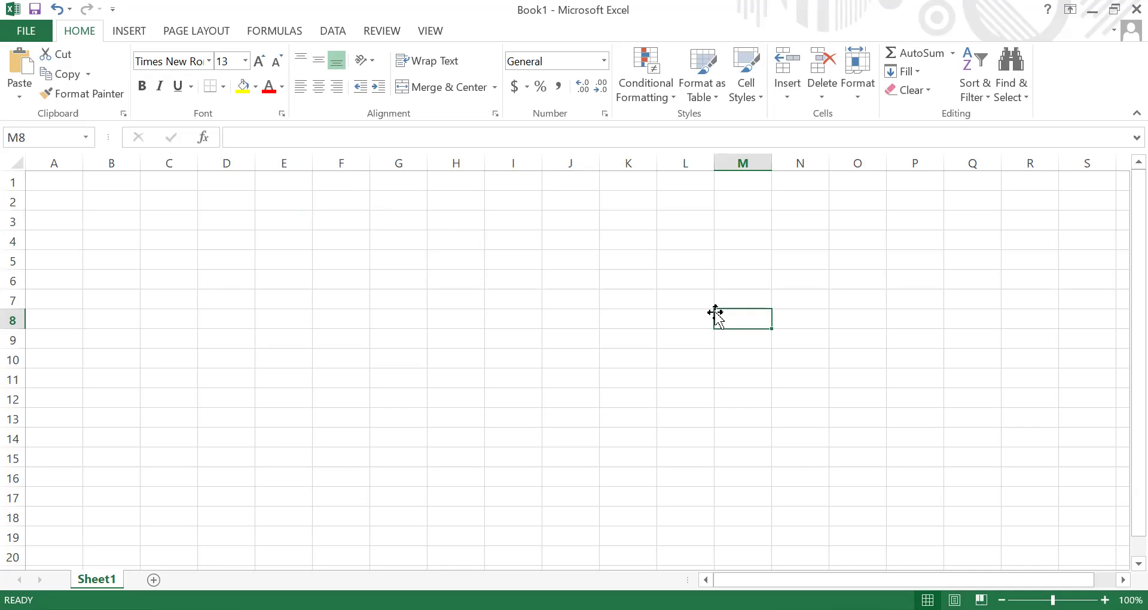
# Jump directly to cell B100 by entering its address in the Name Box
pyautogui.click(45, 139)
pyautogui.write('b')
pyautogui.press('BackSpace')
pyautogui.write('B100')
pyautogui.press('Return')
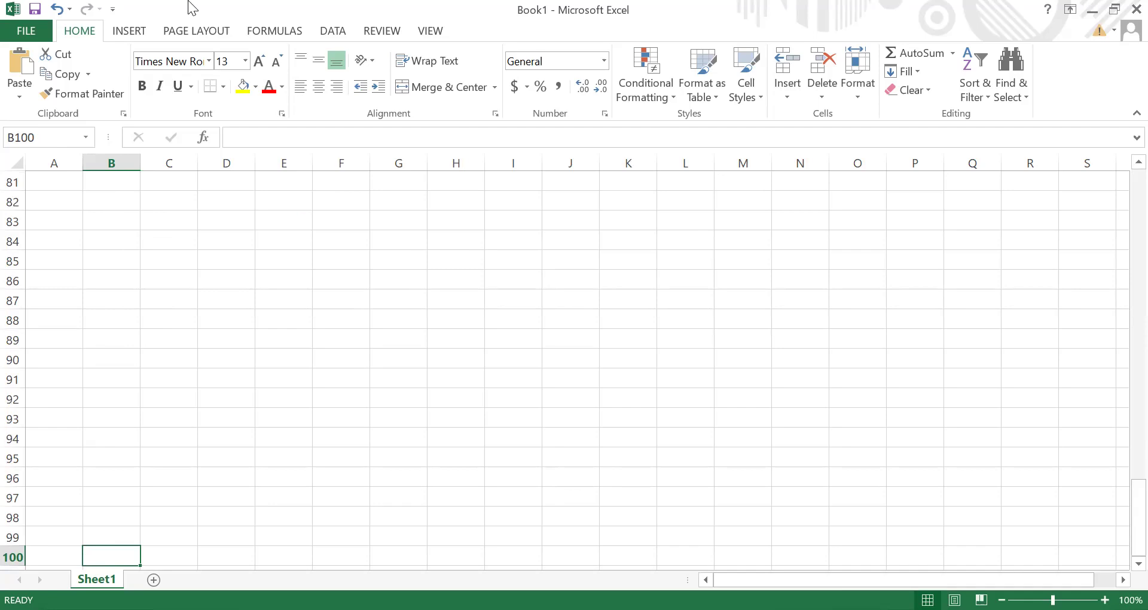
# Select column A with the address A:A, and columns A through C with A:C, using the Name Box
pyautogui.click(36, 138)
pyautogui.write('A:A')
pyautogui.press('Return')
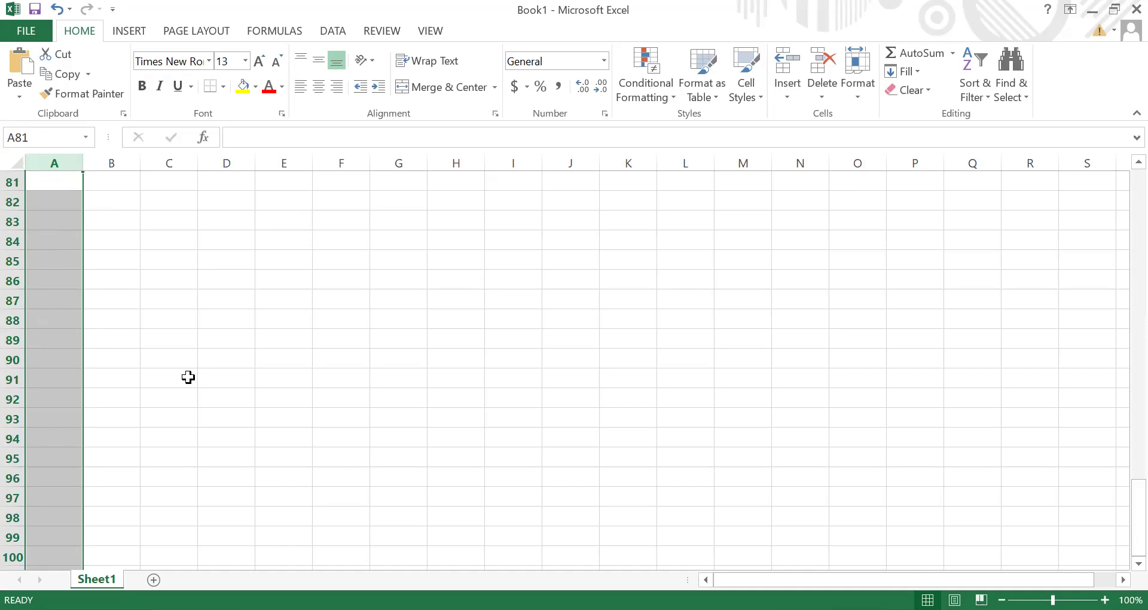
pyautogui.click(37, 139)
pyautogui.write('A:C')
pyautogui.press('Return')
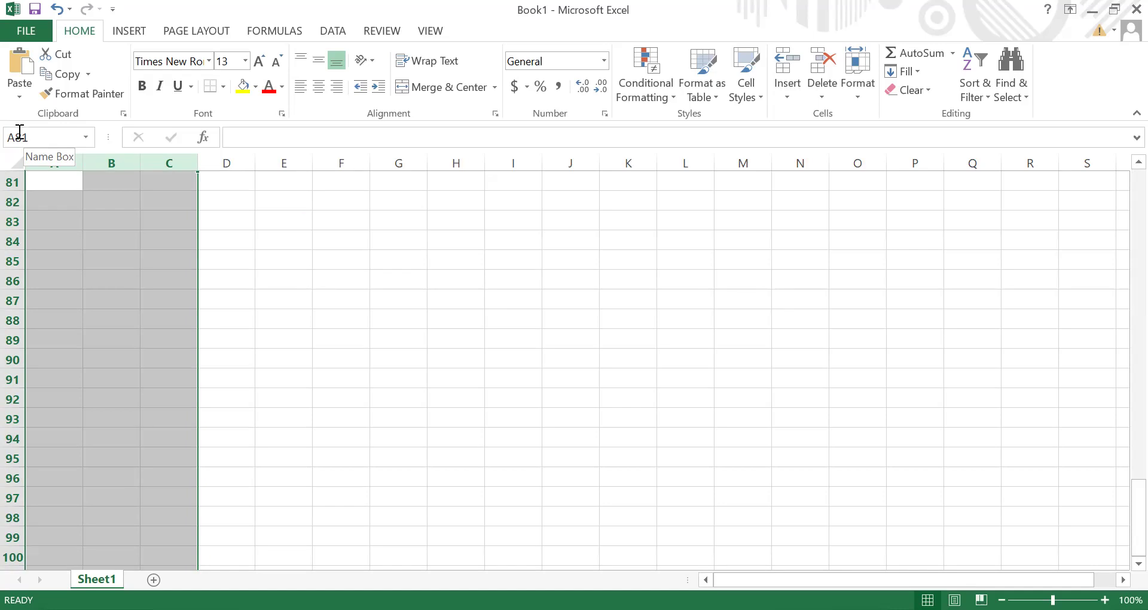
# Select row 2 with the address 2:2, and rows 2 through 4 with 2:4, using the Name Box
pyautogui.click(27, 137)
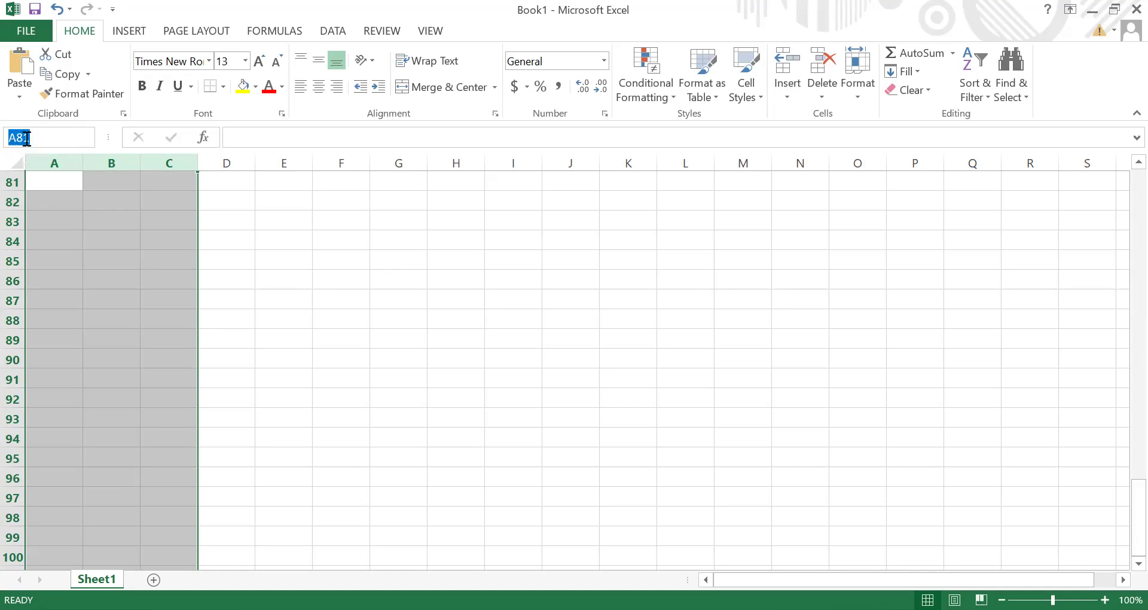
pyautogui.write('2:2')
pyautogui.press('Return')
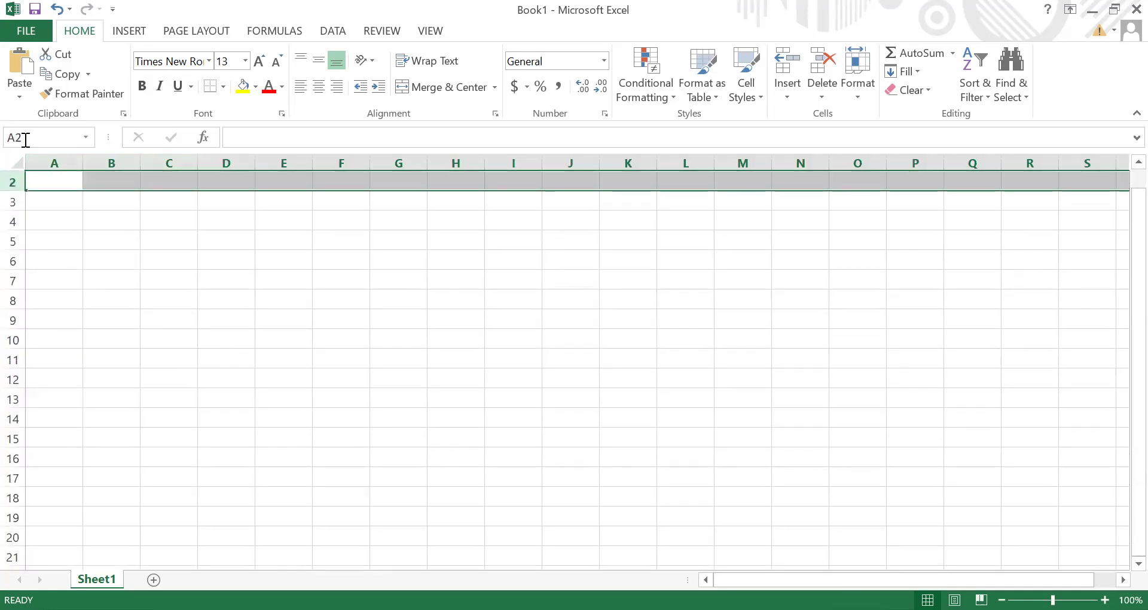
pyautogui.scroll(1, 82, 197)
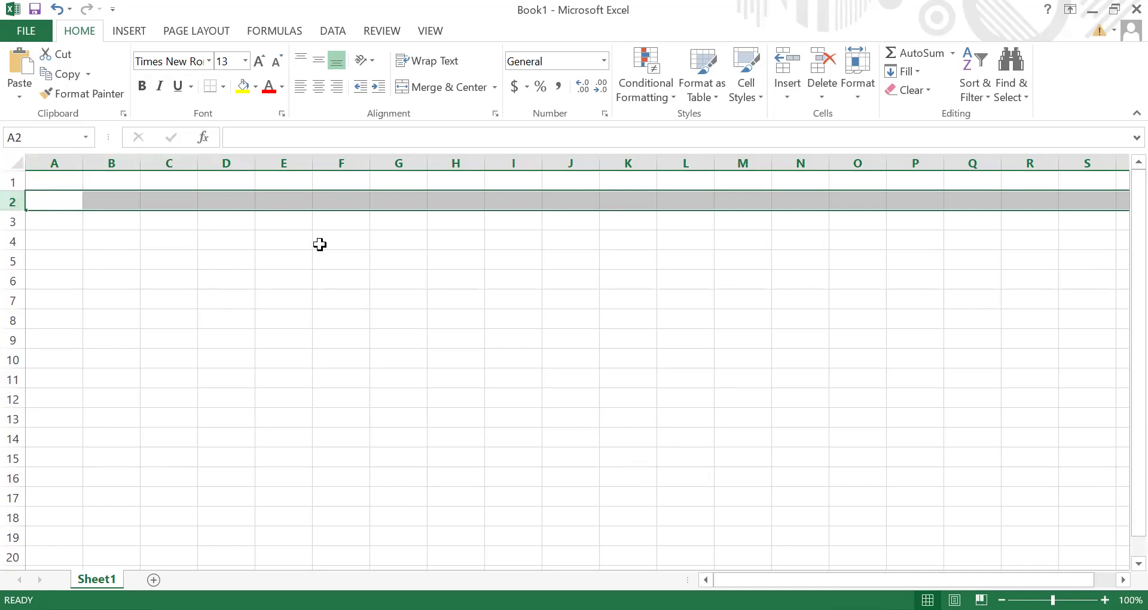
pyautogui.click(50, 138)
pyautogui.write('2:4')
pyautogui.press('Return')
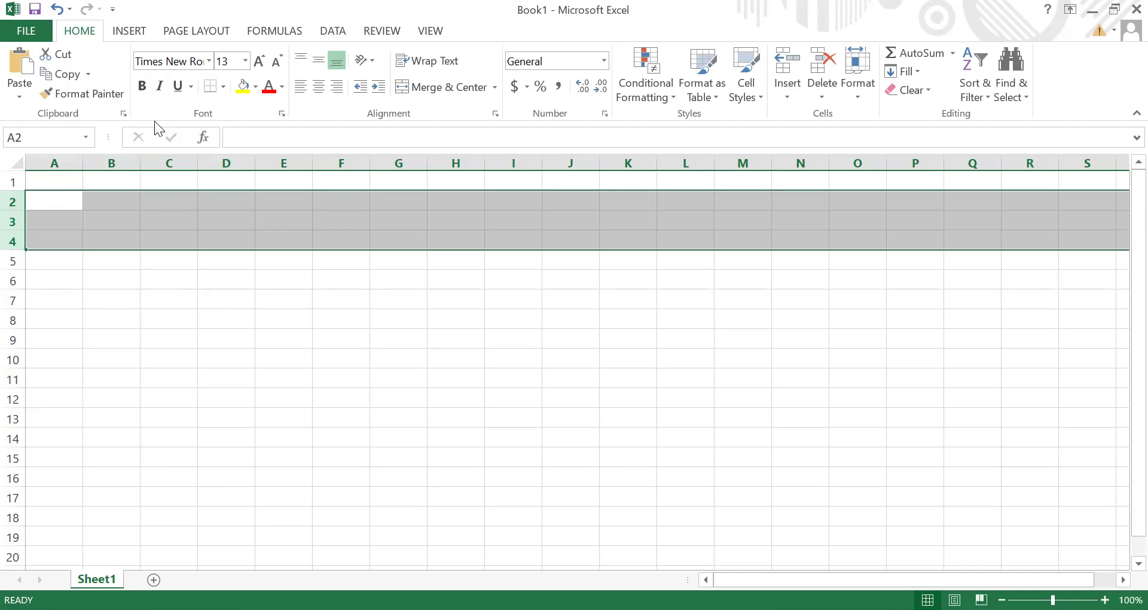
# Select the cell range B2:D6 by its address in the Name Box, and clear the selection by selecting cell I7
pyautogui.click(16, 138)
pyautogui.write('B2:D6')
pyautogui.press('Return')
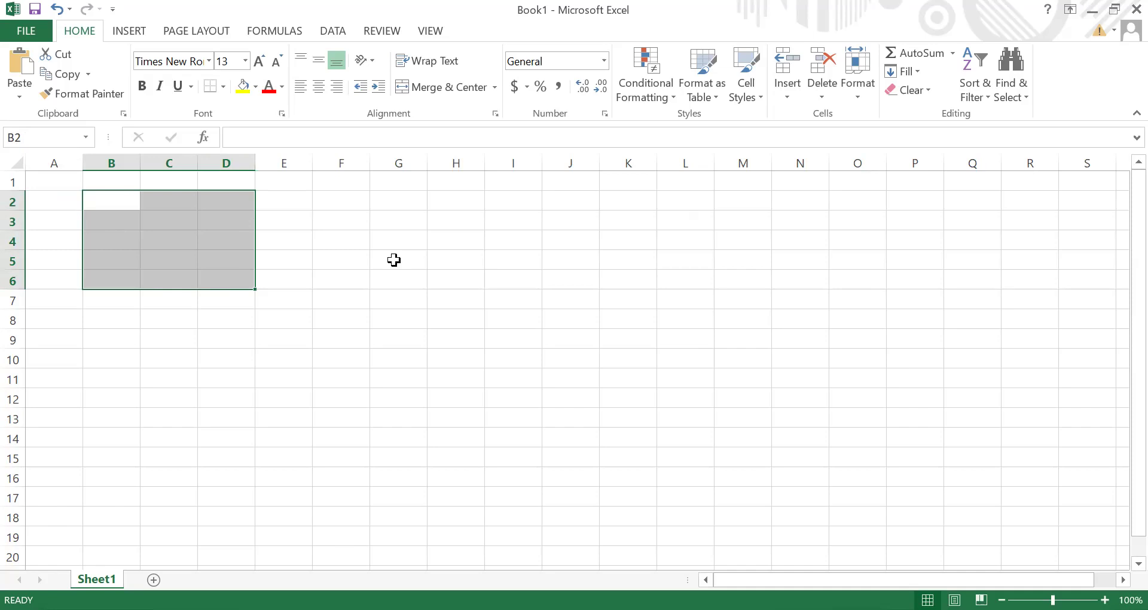
pyautogui.click(505, 298)
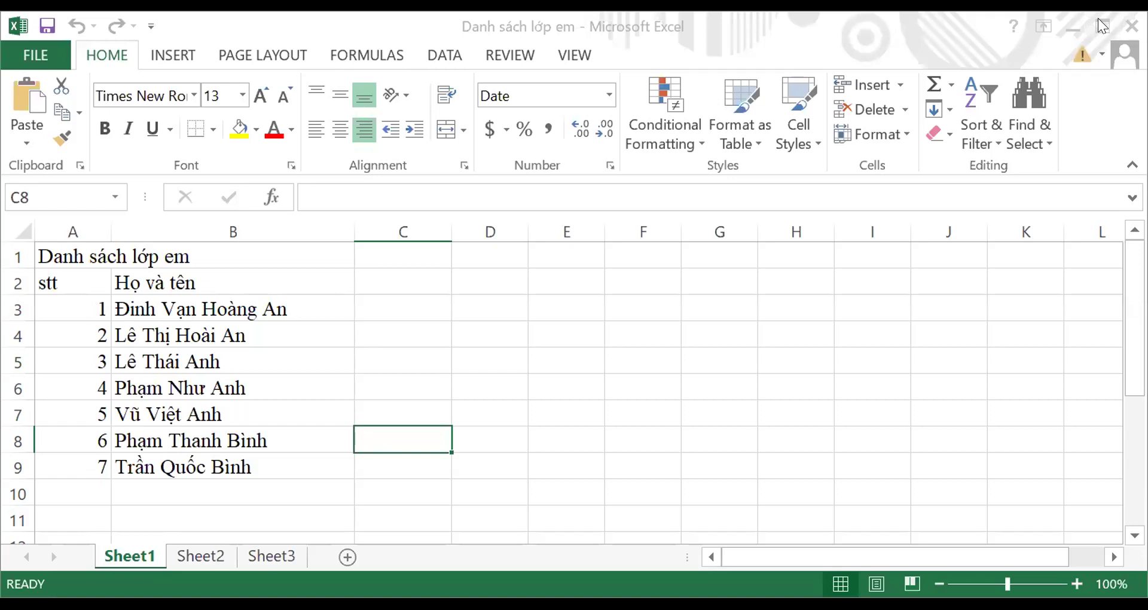
# Maximize the Danh sách lớp em workbook window and enter the column header "Ngày sinh" in cell C2
pyautogui.click(1100, 22)
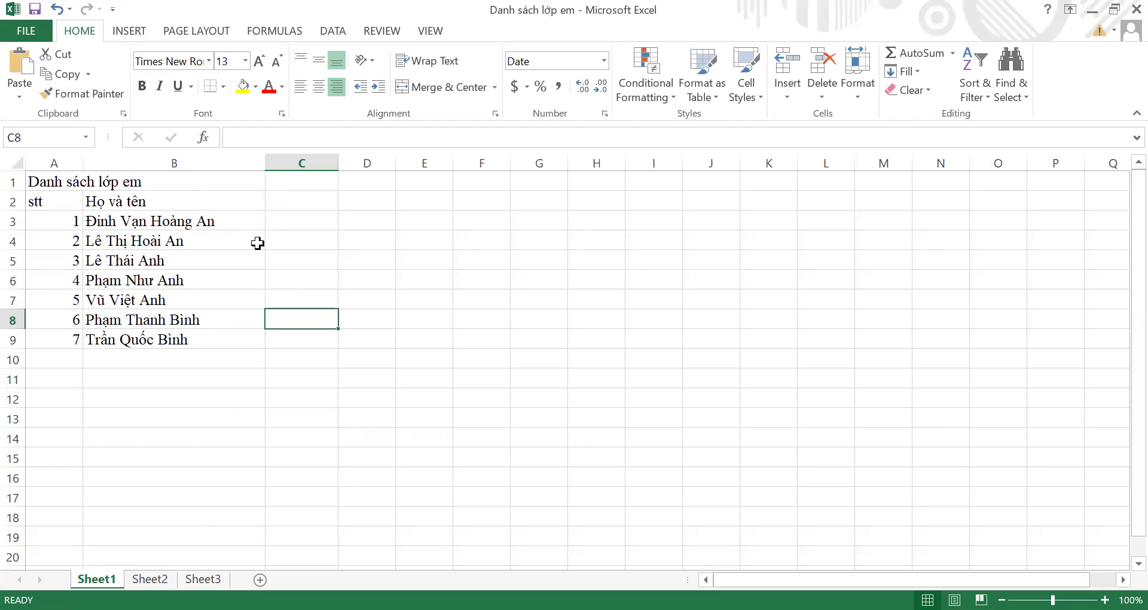
pyautogui.click(320, 199)
pyautogui.write('Ngày ')
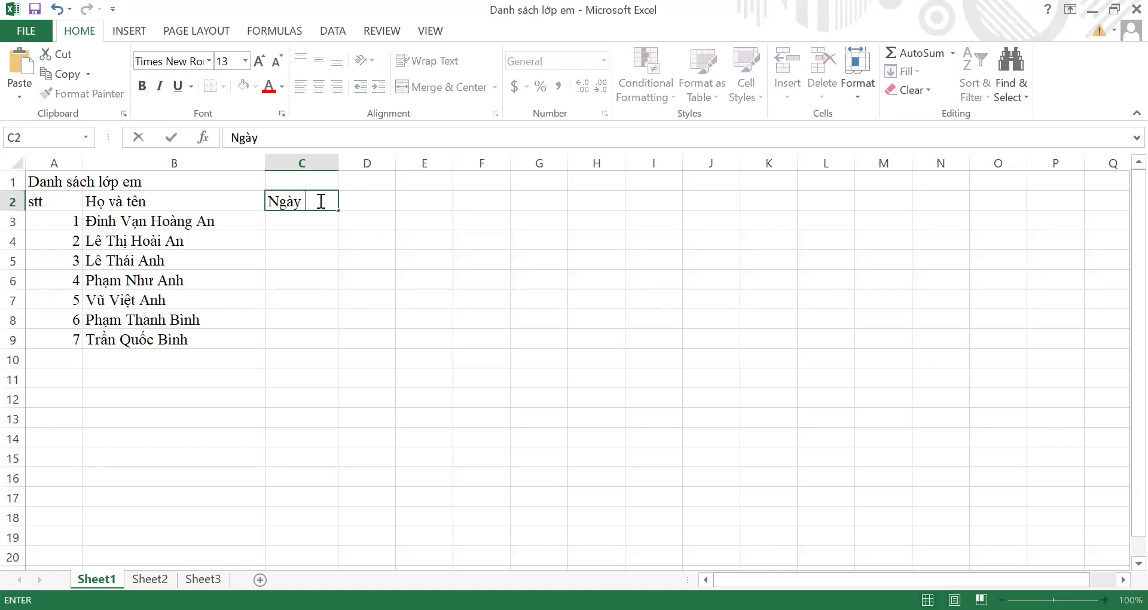
pyautogui.write('sinh')
pyautogui.press('Tab')
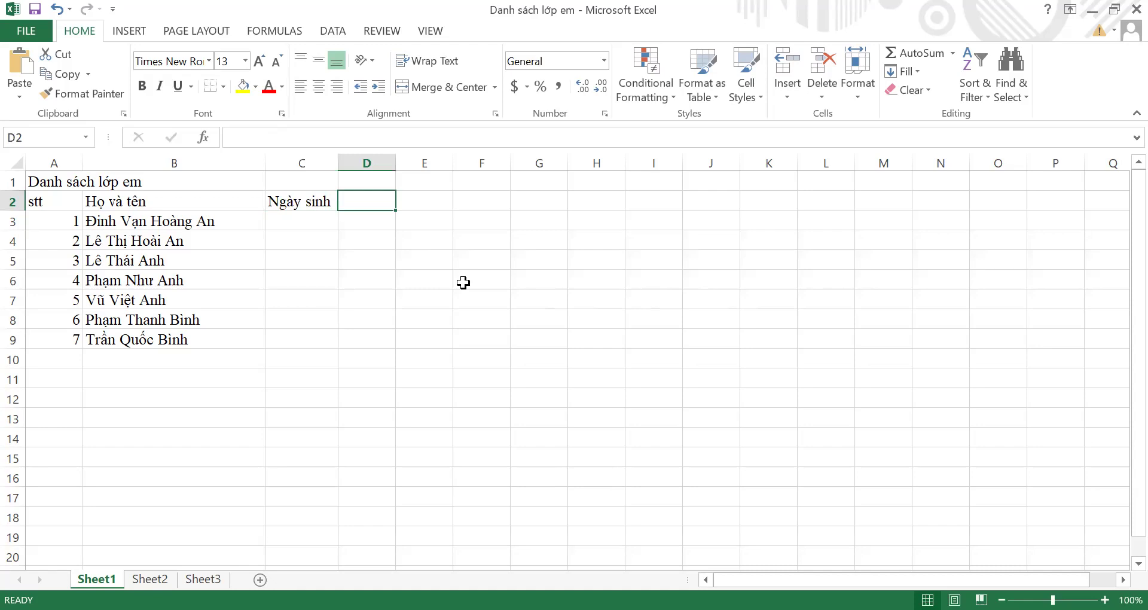
# Enter the column header "Chiều cao(m)" in cell D2 and move the active cell down column D to D23
pyautogui.write('c')
pyautogui.press('BackSpace')
pyautogui.write('Chiêu')
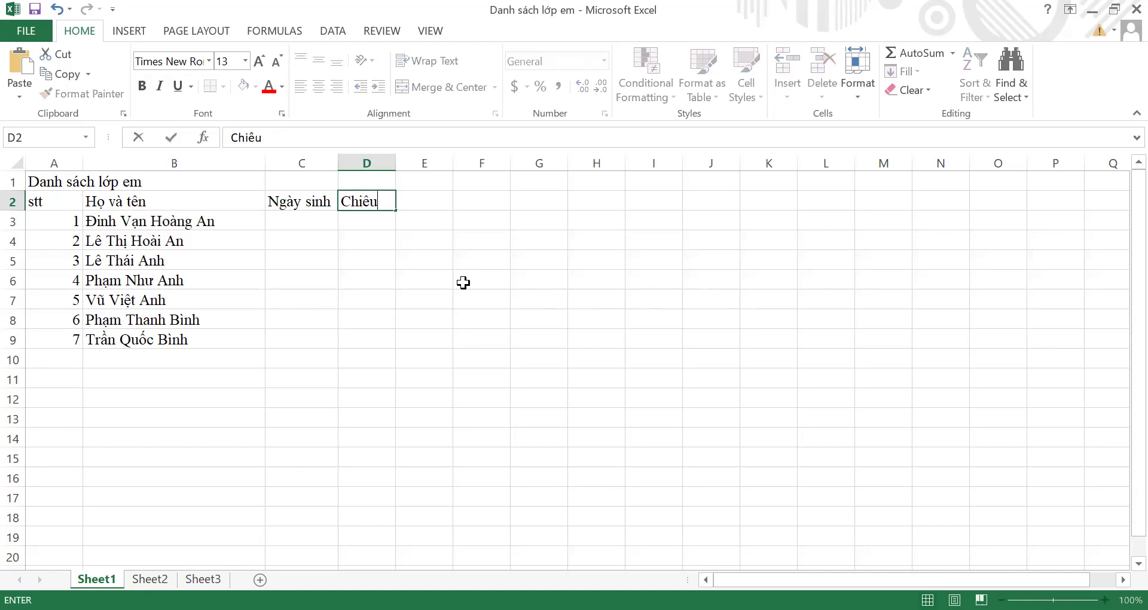
pyautogui.write(' cao(m)')
pyautogui.press('Return')
pyautogui.press('Return')
pyautogui.press('Return')
pyautogui.press('Return')
pyautogui.press('Return')
pyautogui.press('Return')
pyautogui.press('Return')
pyautogui.press('Return')
pyautogui.press('Return')
pyautogui.press('Return')
pyautogui.press('Return')
pyautogui.press('Return')
pyautogui.press('Return')
pyautogui.press('Return')
pyautogui.press('Return')
pyautogui.press('Return')
pyautogui.press('Return')
pyautogui.press('Return')
pyautogui.press('Return')
pyautogui.press('Return')
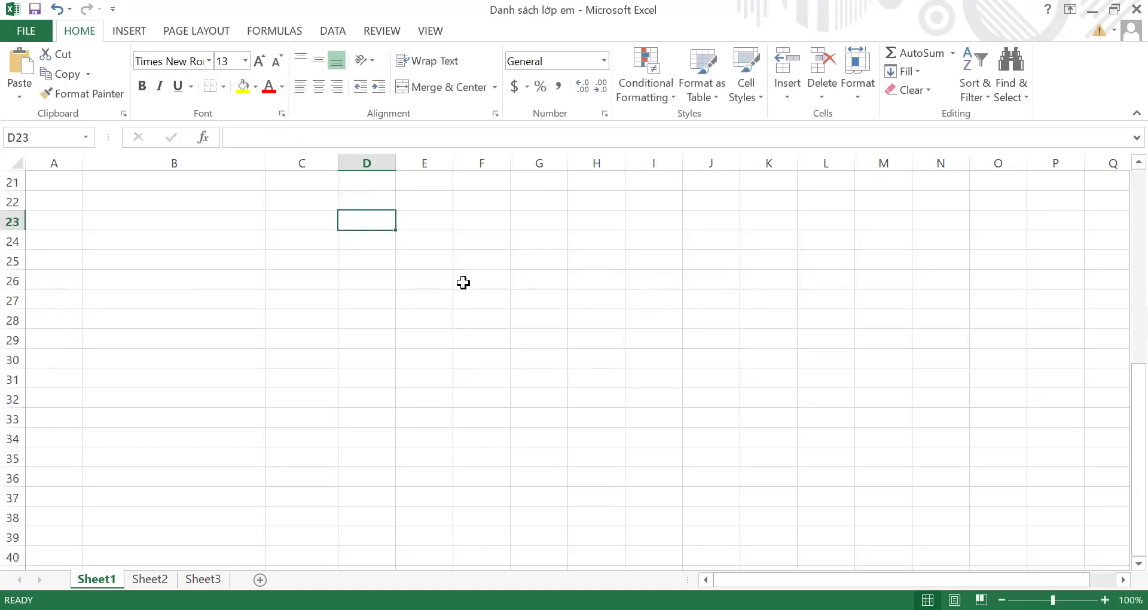
# Widen column D to fit the "Chiều cao(m)" header, and widen column C slightly beyond the "Ngày sinh" header
pyautogui.scroll(7, 517, 304)
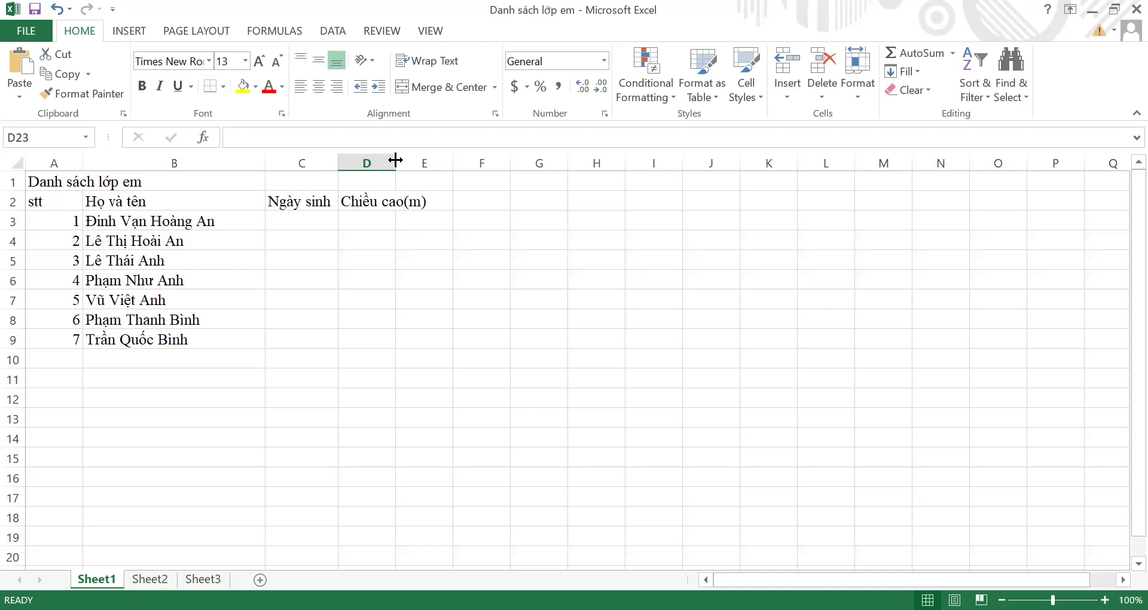
pyautogui.moveTo(395, 159); pyautogui.dragTo(396, 160)
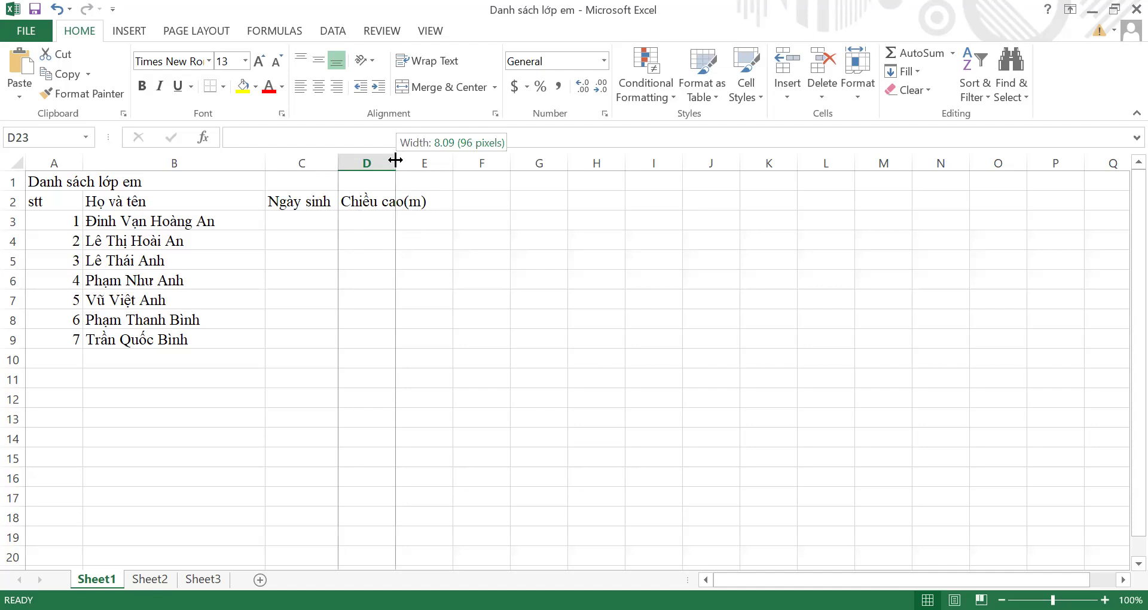
pyautogui.moveTo(395, 160); pyautogui.dragTo(432, 159)
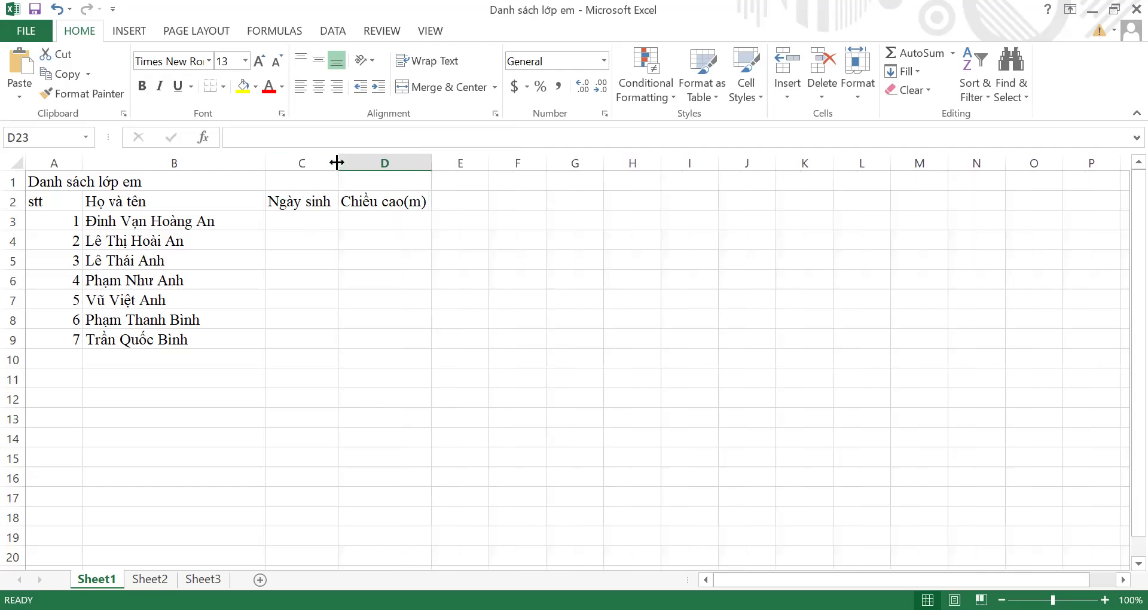
pyautogui.moveTo(337, 162); pyautogui.dragTo(353, 162)
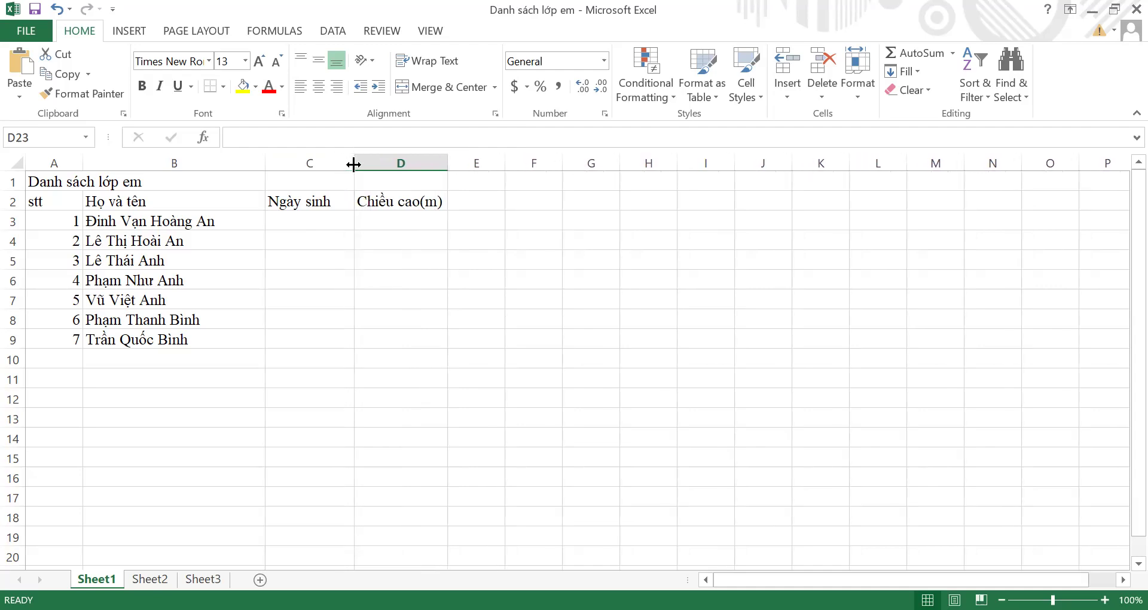
# Enter the column header "Nặng(kg)" in cell E2 and widen column E to fit it
pyautogui.click(465, 201)
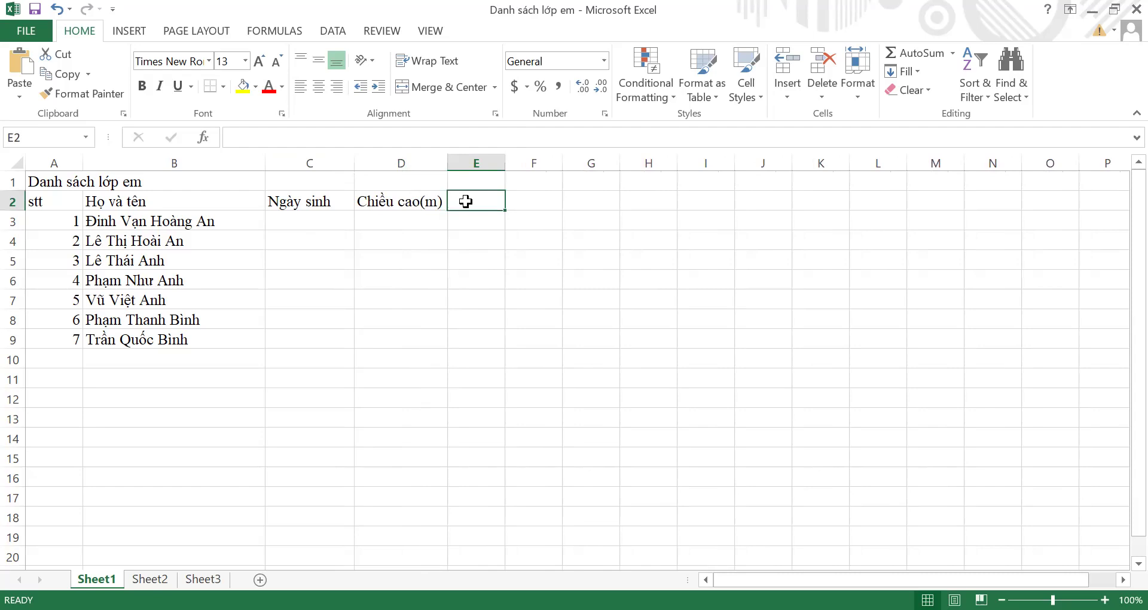
pyautogui.write('Na')
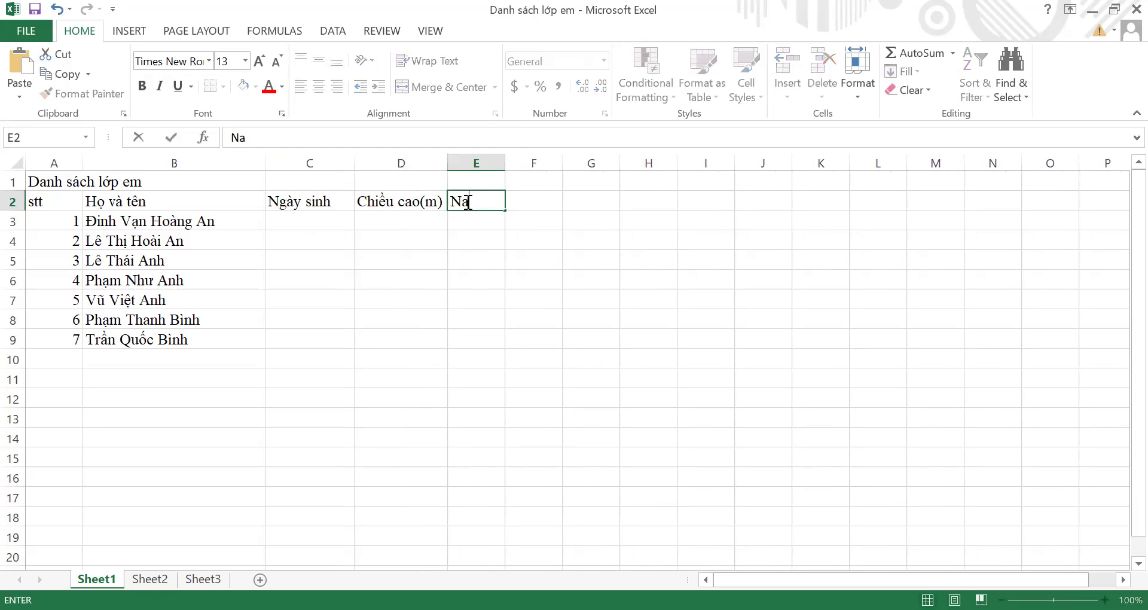
pyautogui.write('mg')
pyautogui.press('BackSpace')
pyautogui.press('BackSpace')
pyautogui.write('ngj')
pyautogui.write('(kg')
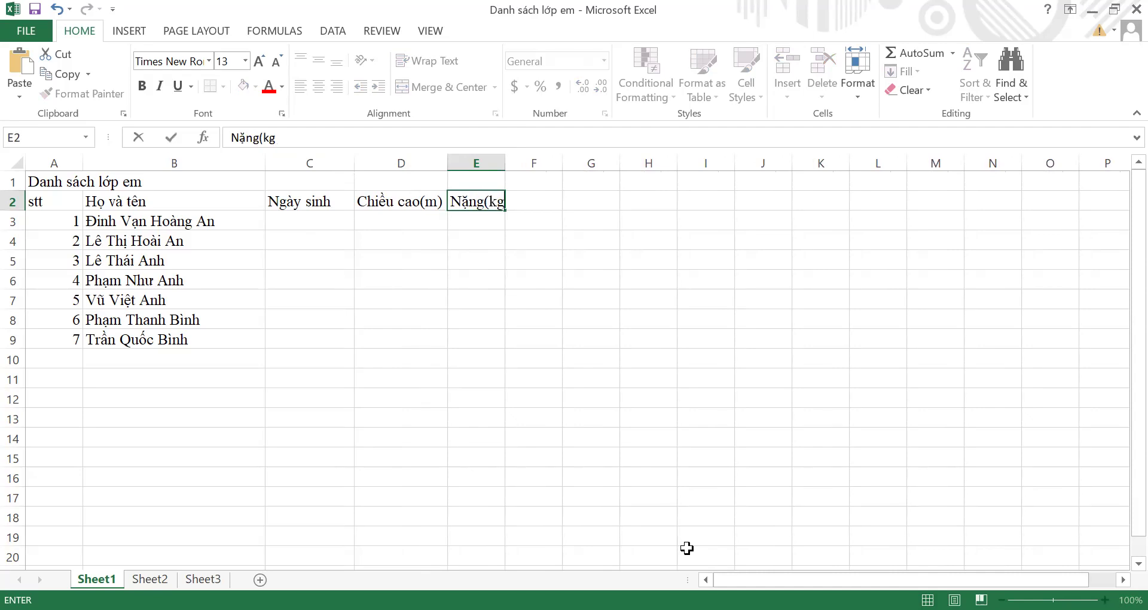
pyautogui.write(')')
pyautogui.click(602, 254)
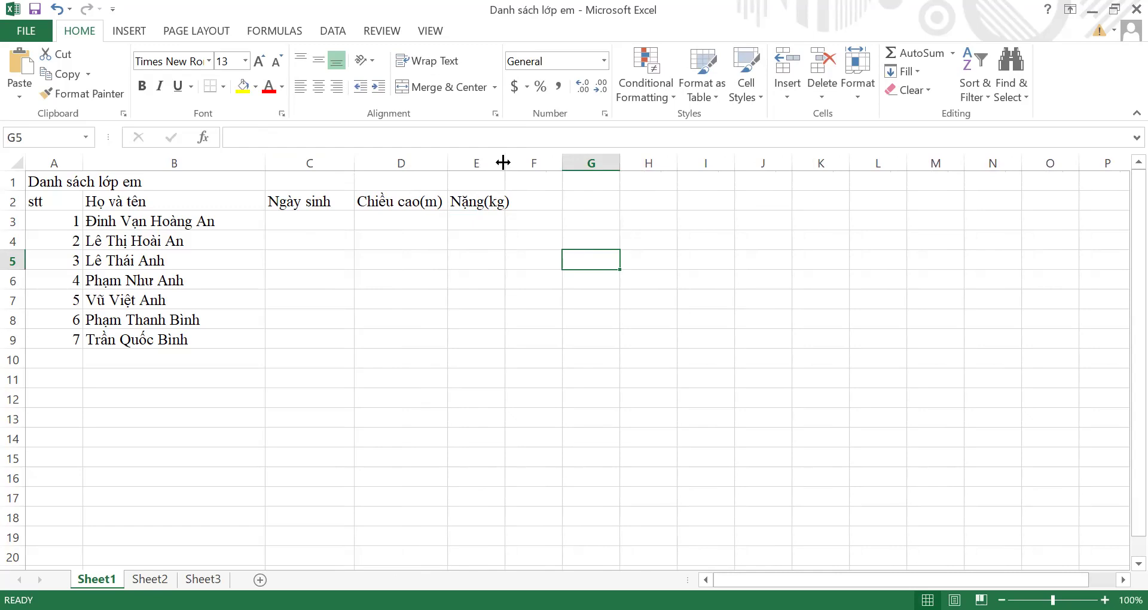
pyautogui.moveTo(525, 158); pyautogui.dragTo(527, 158)
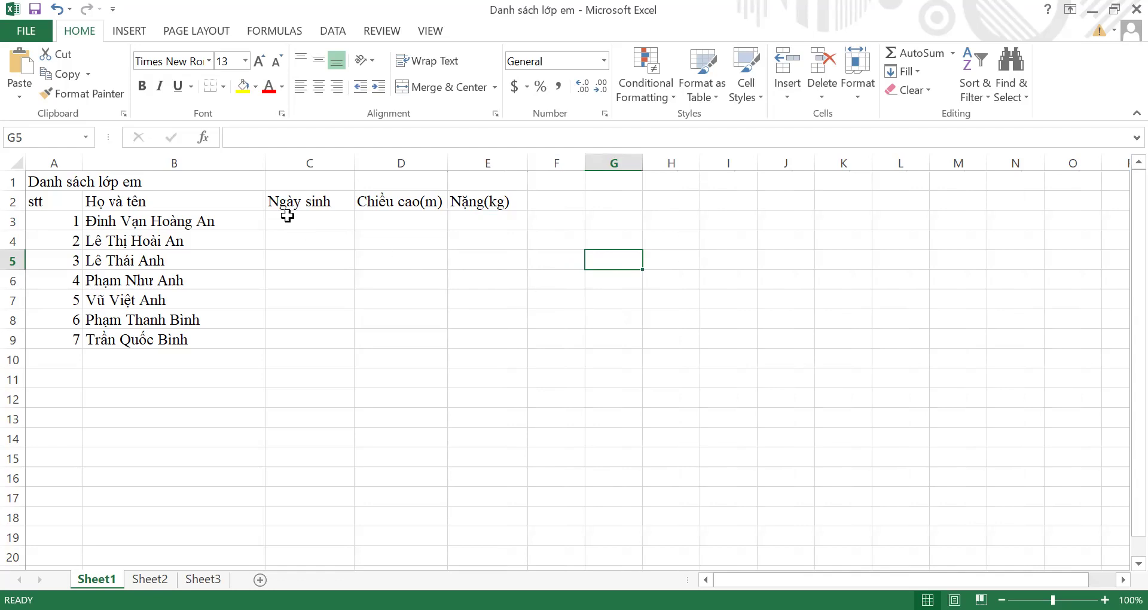
# Enter the first three students' dates of birth as apostrophe-prefixed text in cells C3 to C5
pyautogui.click(317, 222)
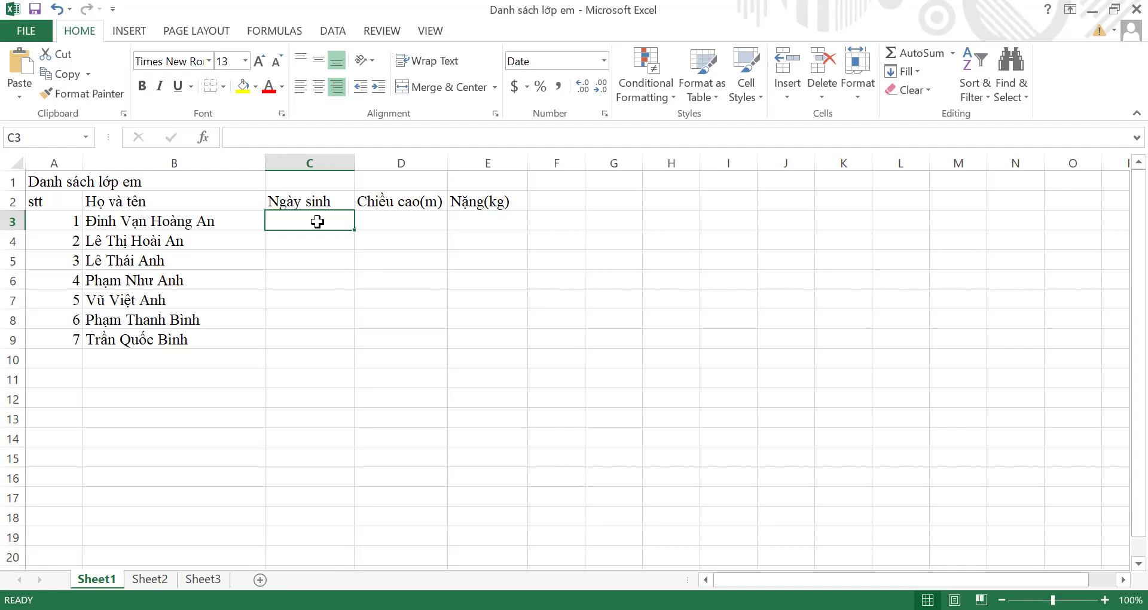
pyautogui.write("'")
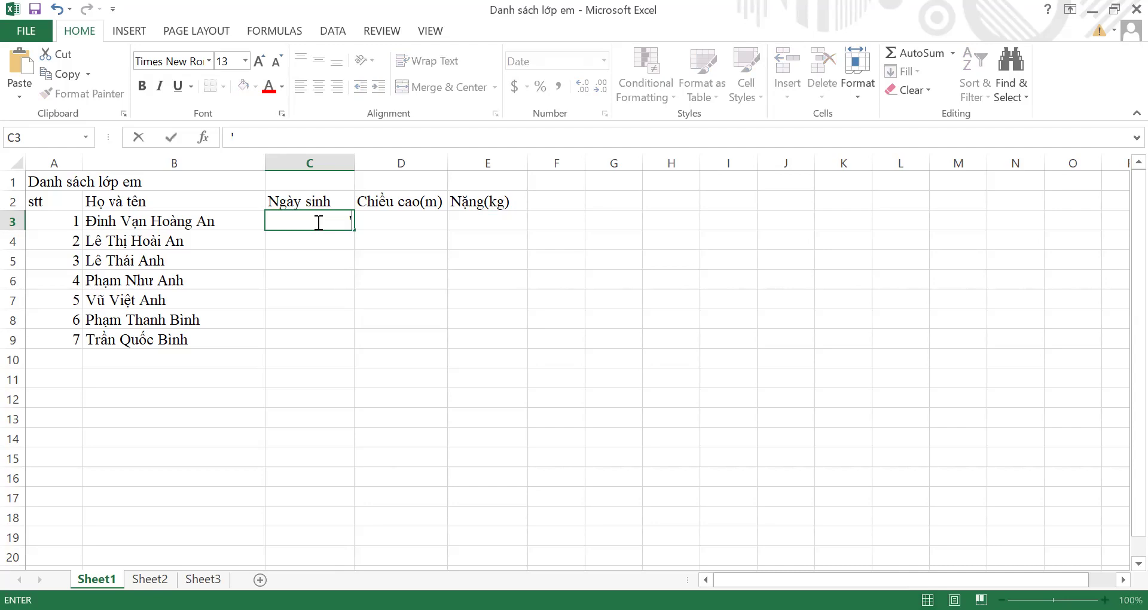
pyautogui.write('5/12/2004')
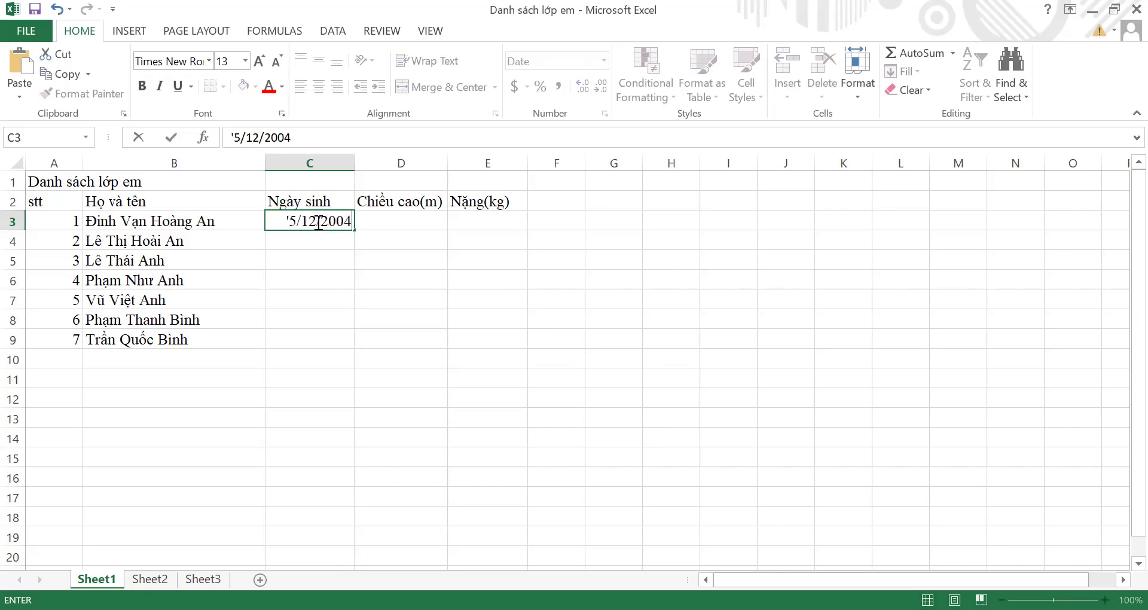
pyautogui.press('Return')
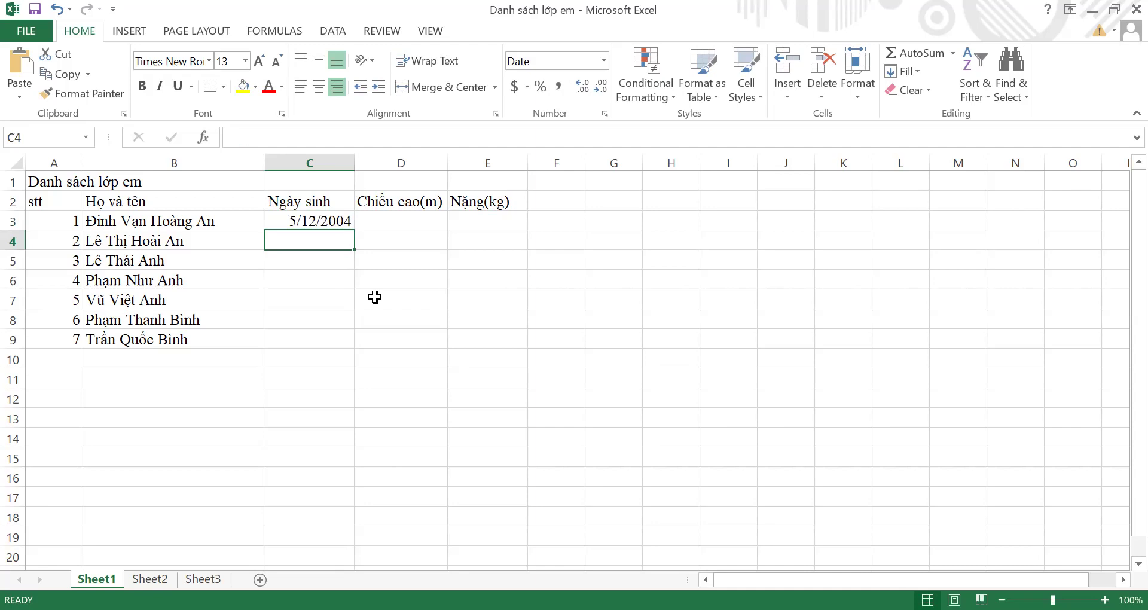
pyautogui.write("'")
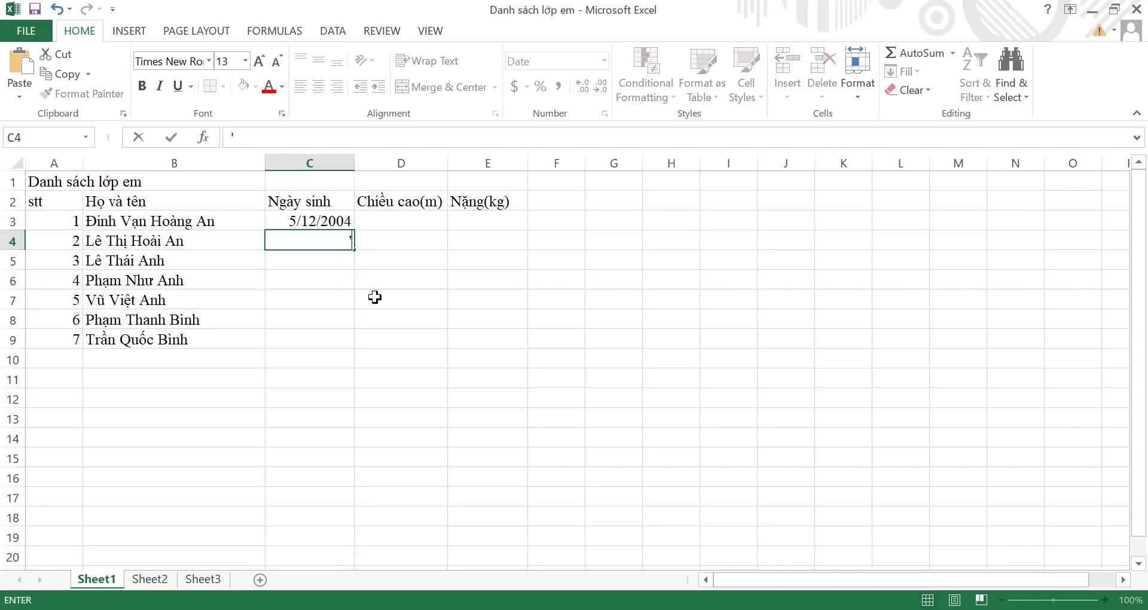
pyautogui.write('2/1/2005')
pyautogui.press('Return')
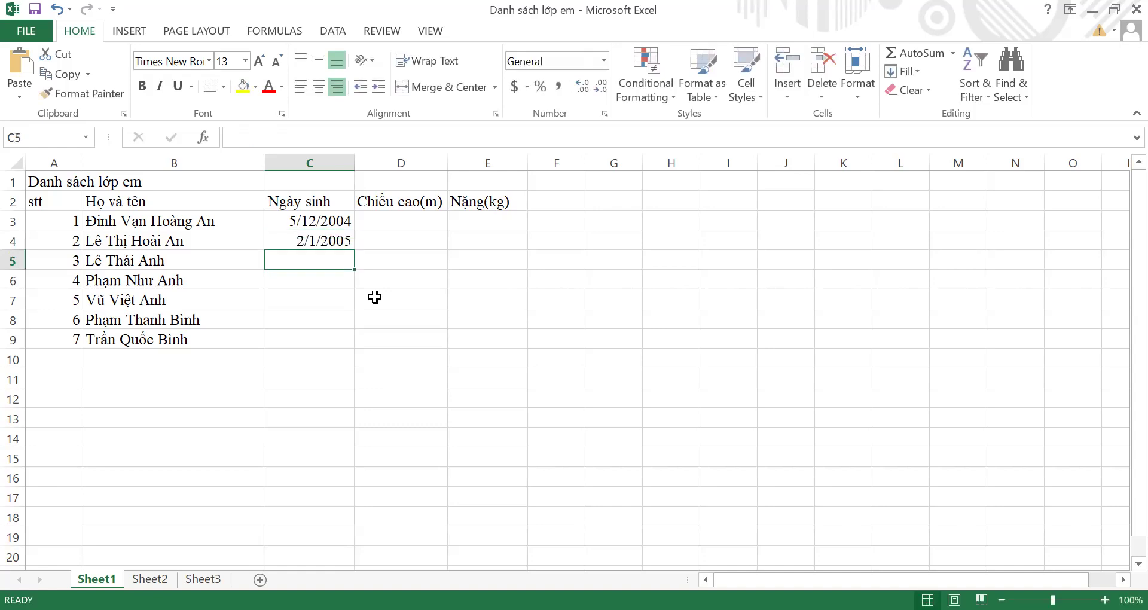
pyautogui.write("'")
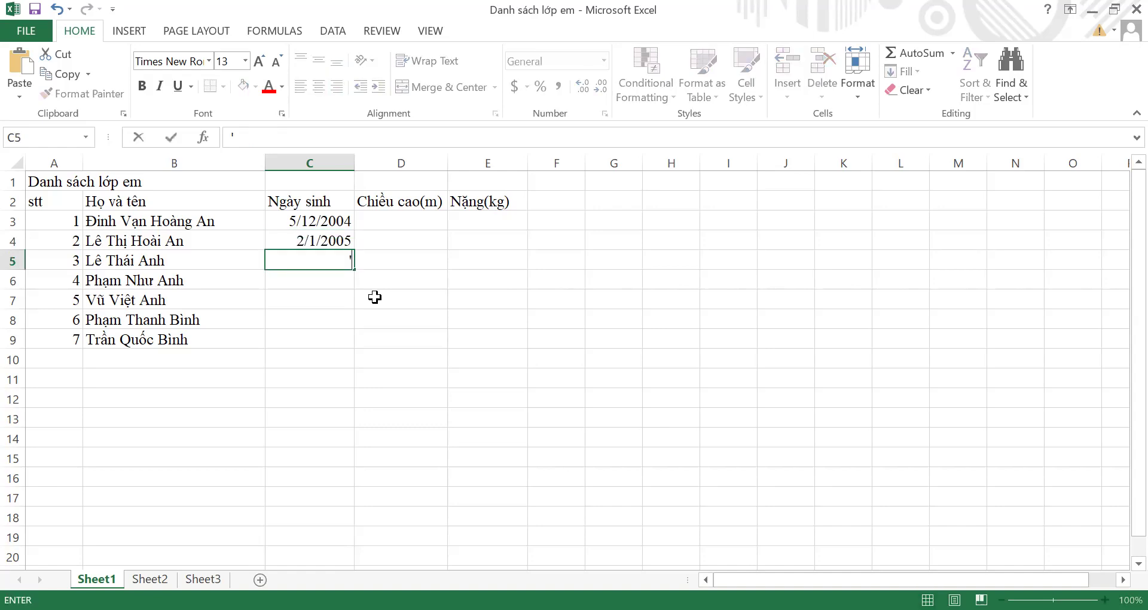
pyautogui.write('30/4/2002')
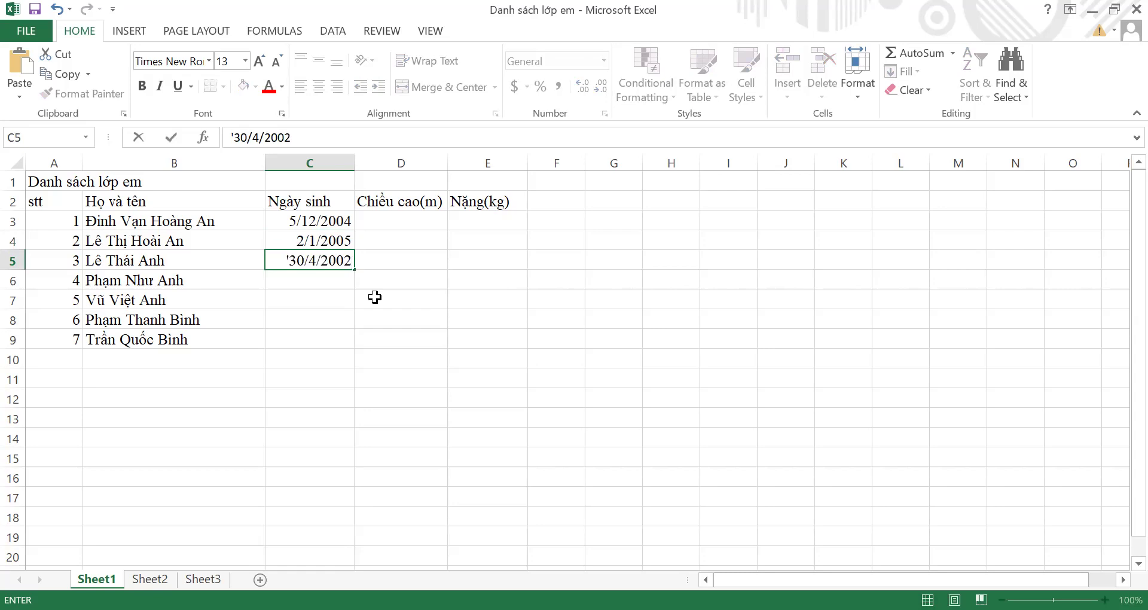
pyautogui.press('Return')
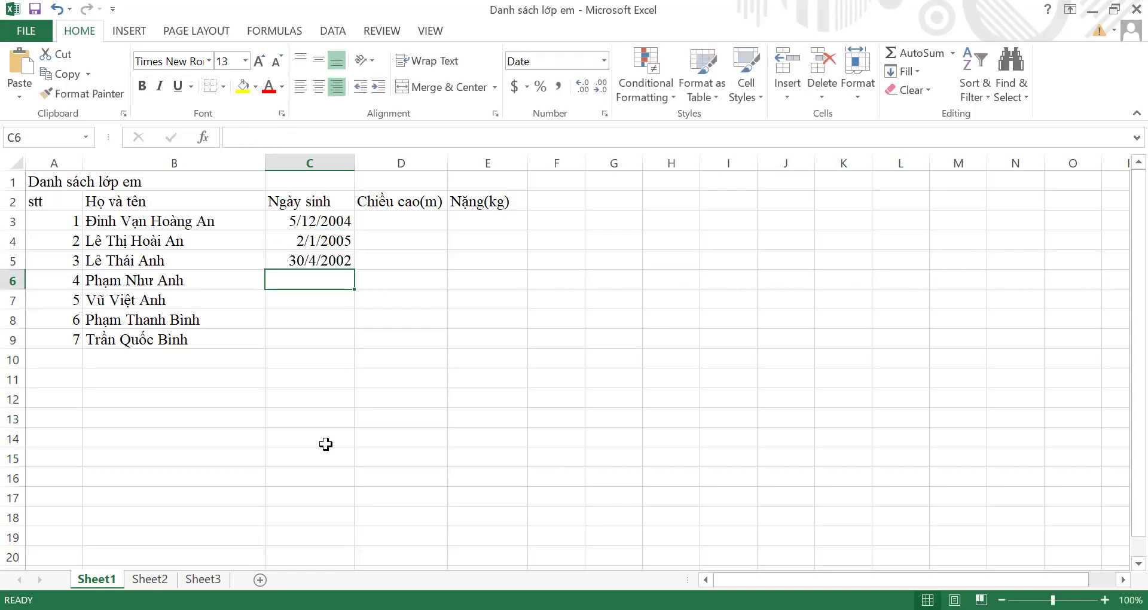
# Enter the heights 1.50, 1.48 and 1.58 in cells D3 to D5 for the first three students
pyautogui.click(419, 217)
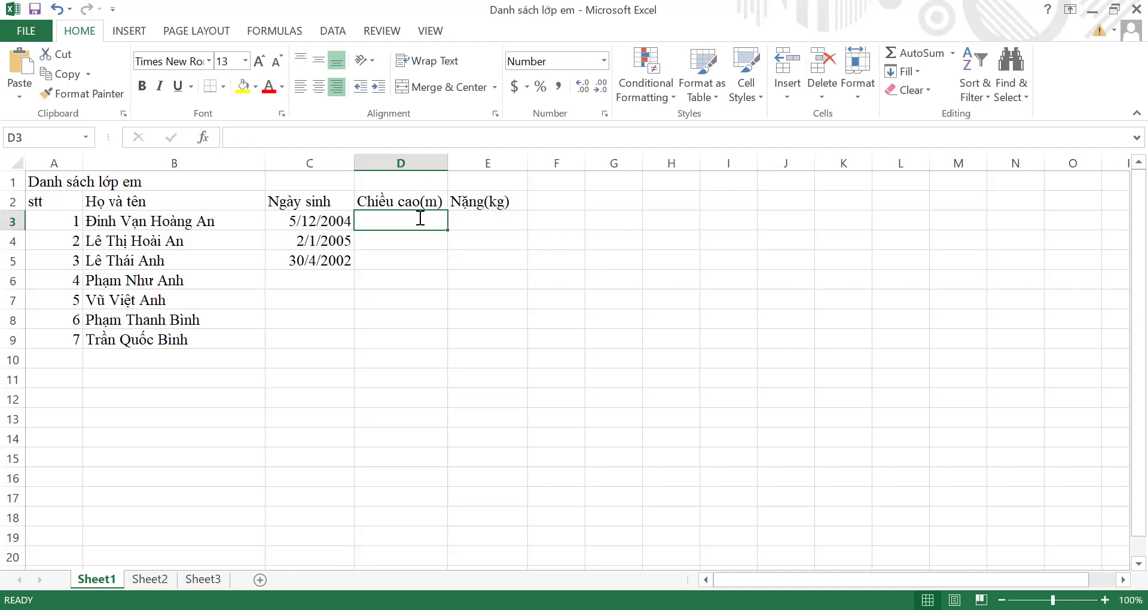
pyautogui.write('1.50')
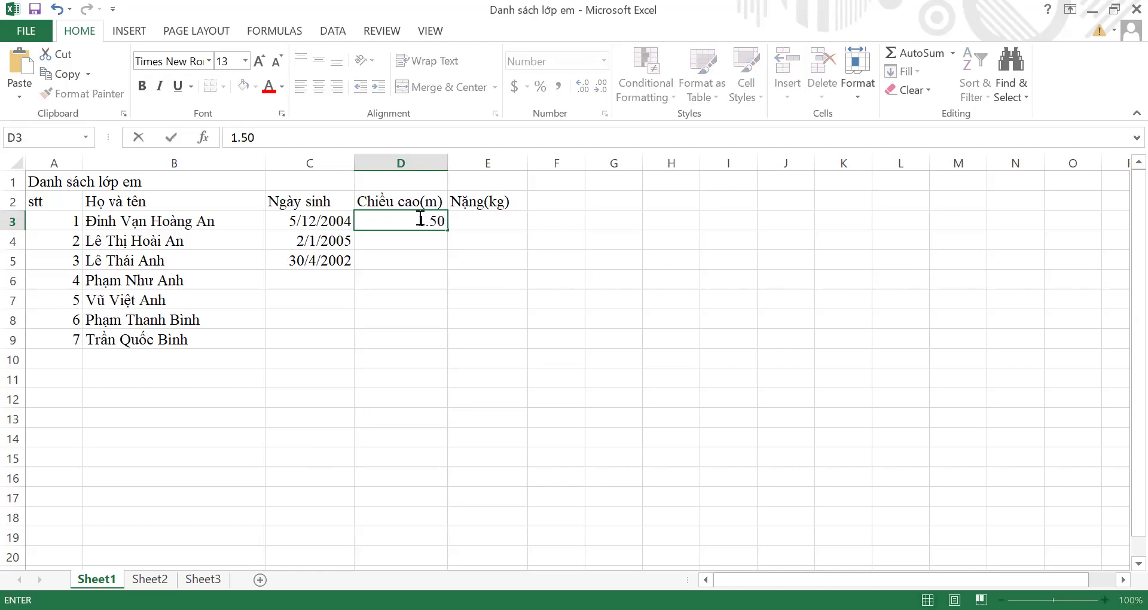
pyautogui.press('Return')
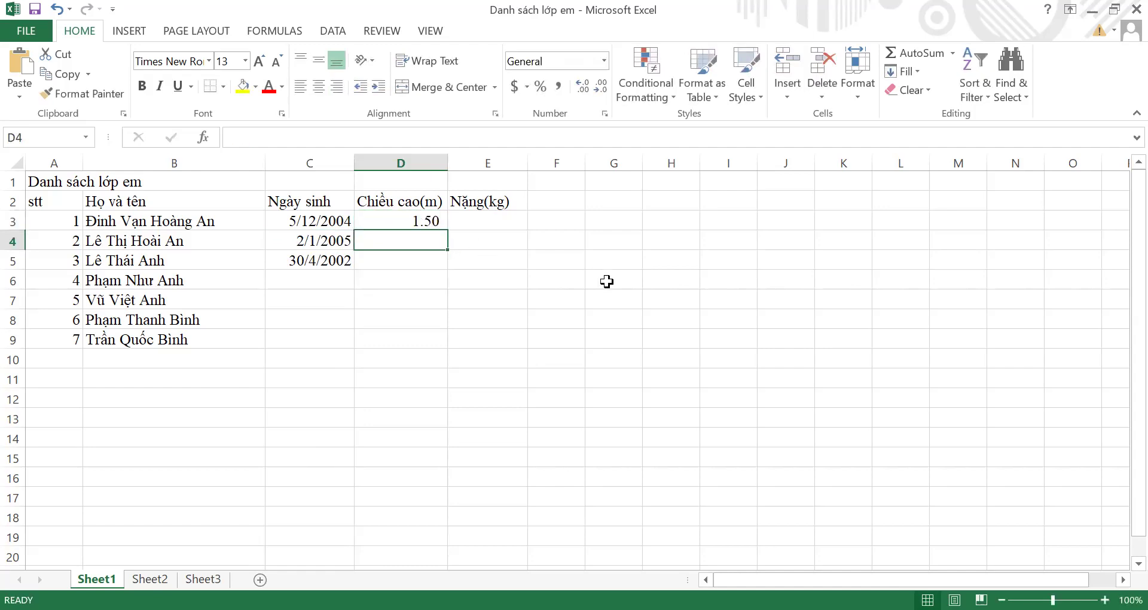
pyautogui.write('1.4')
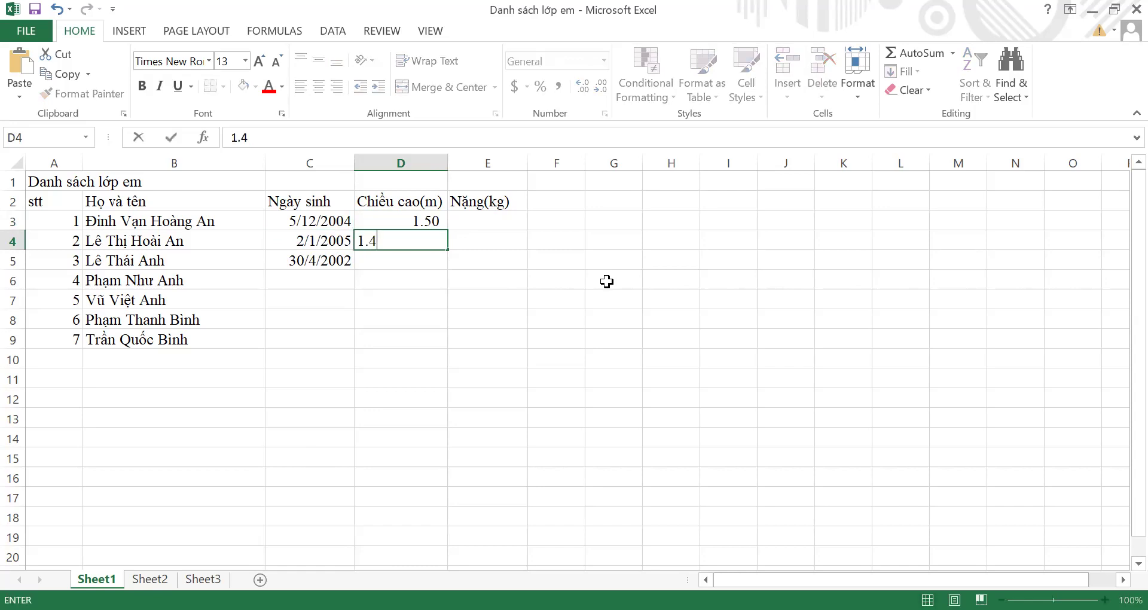
pyautogui.write('8')
pyautogui.press('Return')
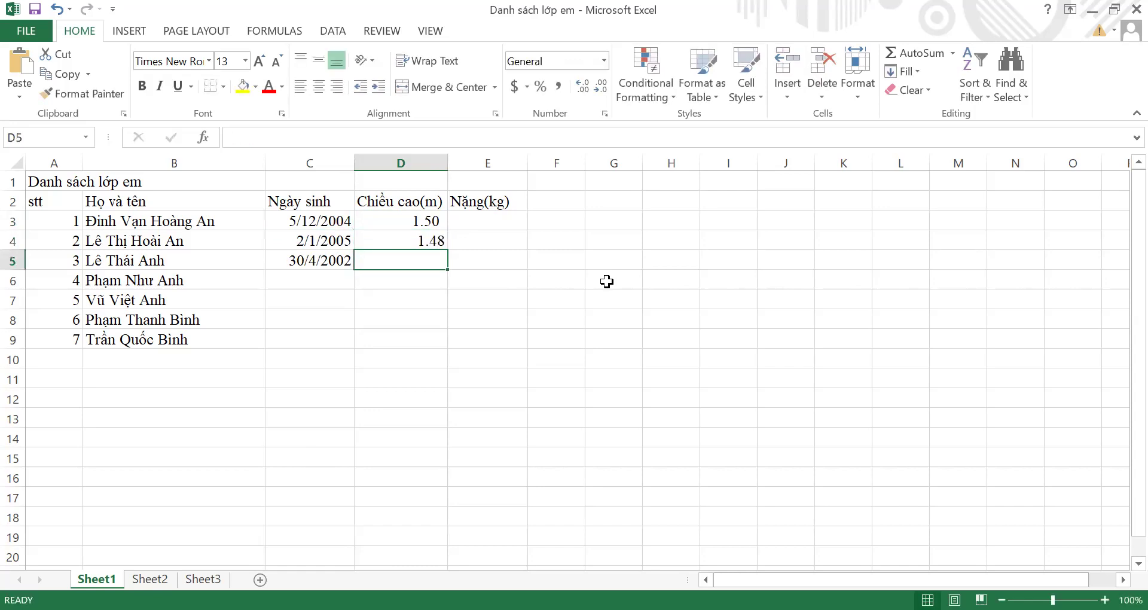
pyautogui.write('1')
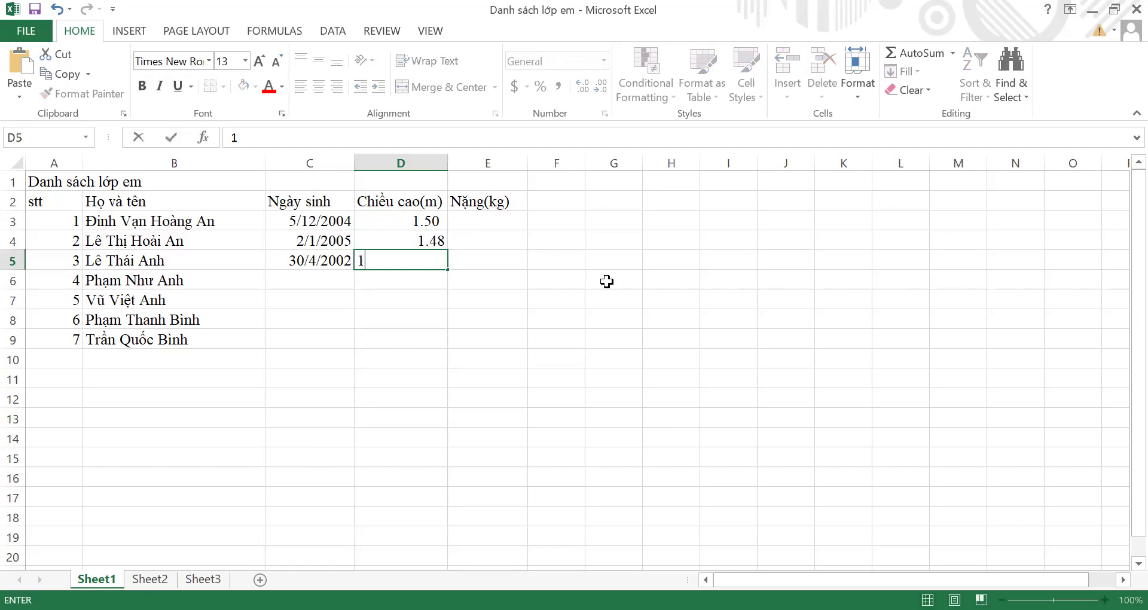
pyautogui.write('.58')
pyautogui.press('Return')
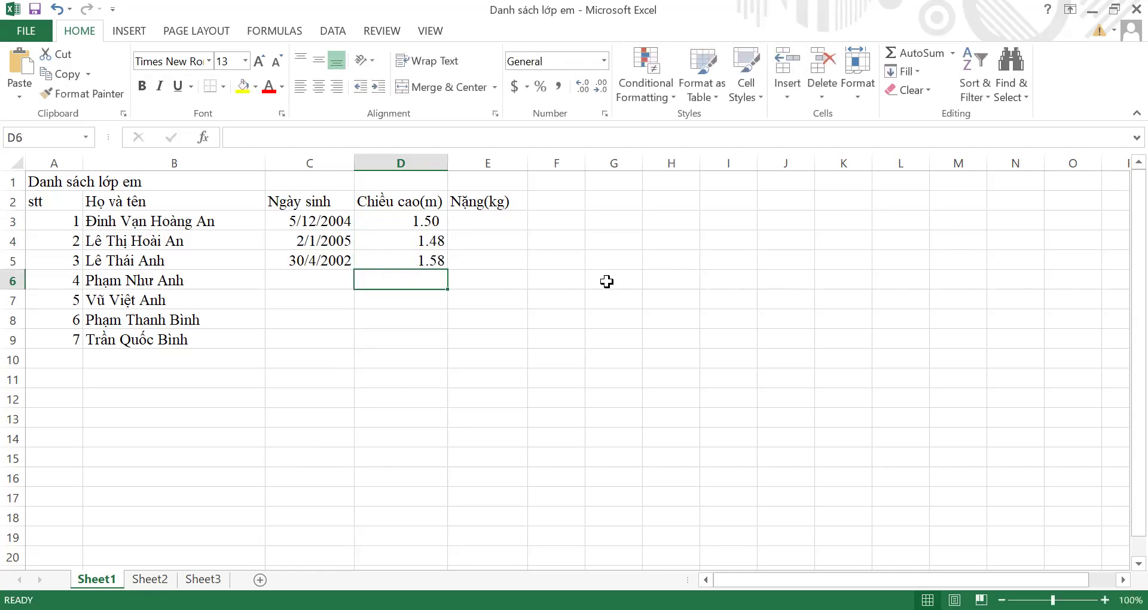
# Enter the weights 36, 35 and 41 in cells E3 to E5 for the first three students
pyautogui.click(486, 221)
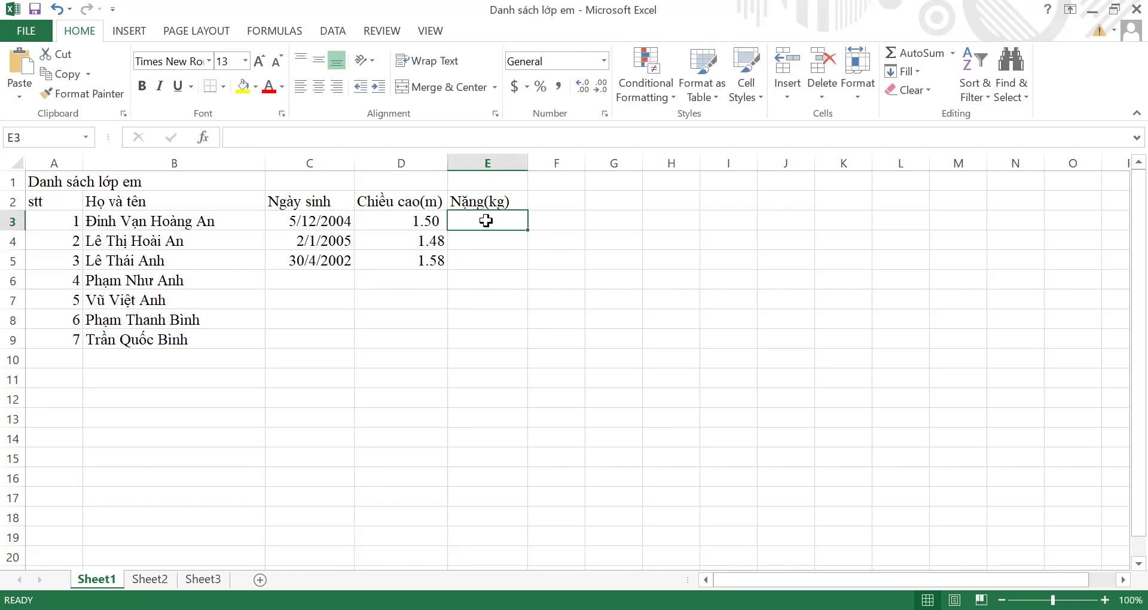
pyautogui.write('36')
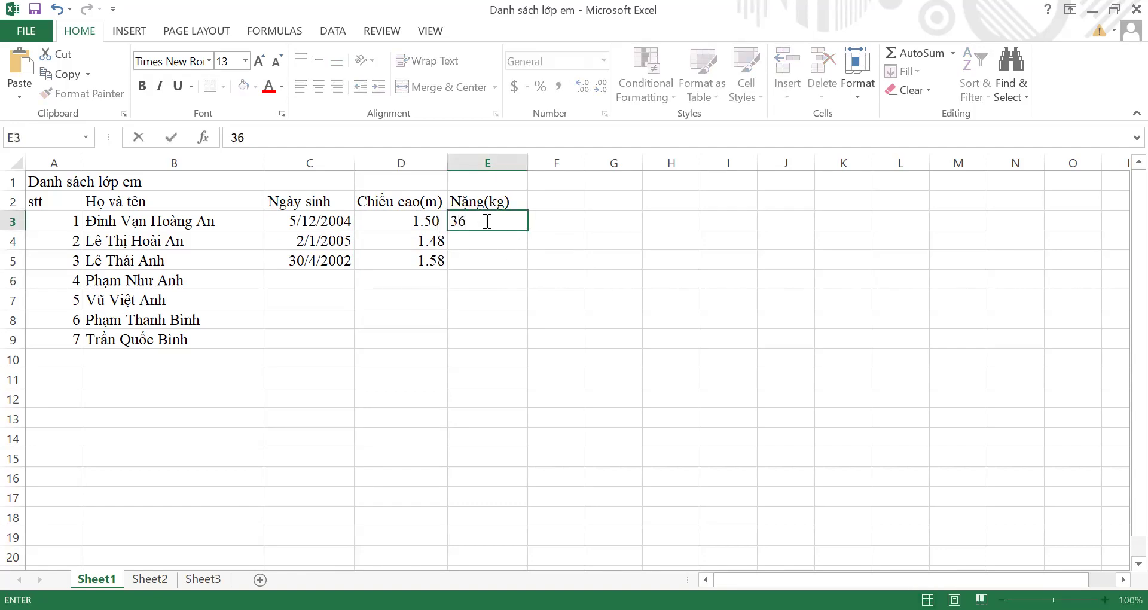
pyautogui.hotkey('ctrl', 'Return')
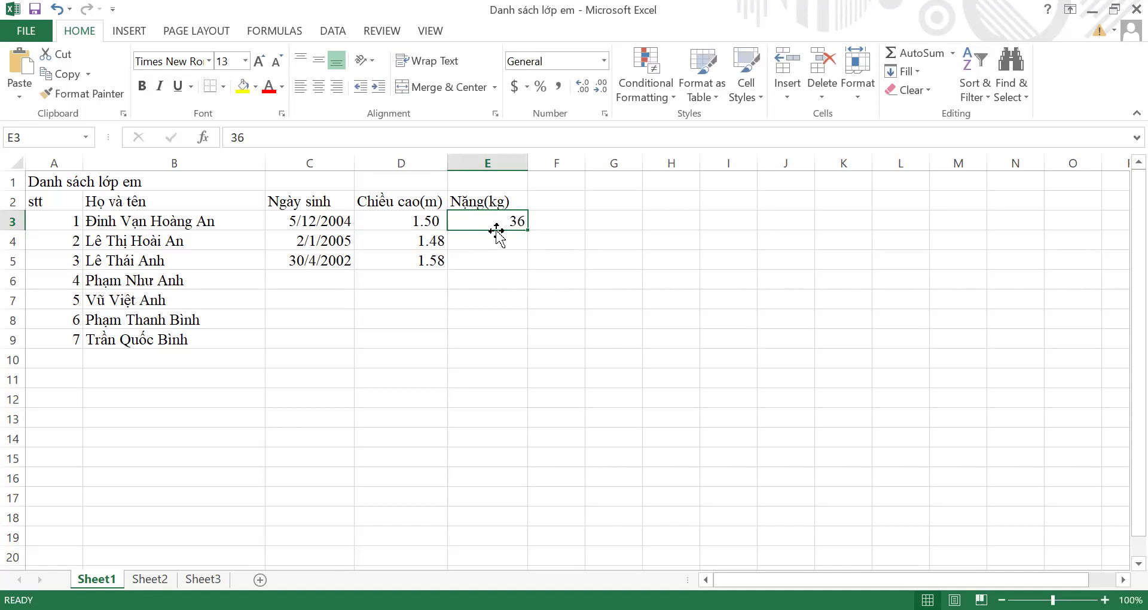
pyautogui.write('36')
pyautogui.press('Return')
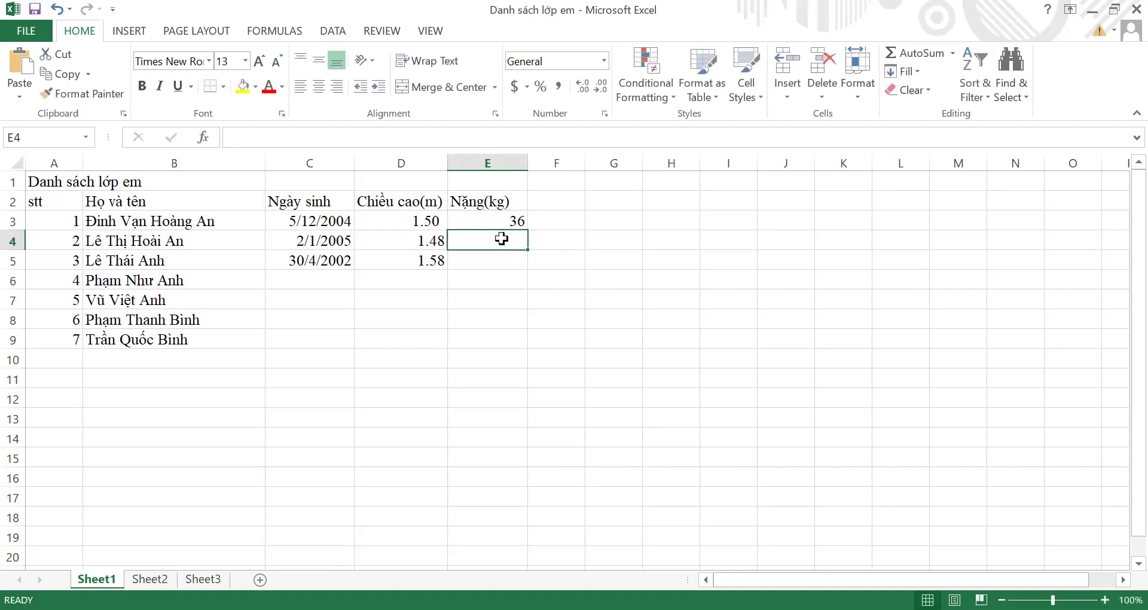
pyautogui.write('35')
pyautogui.press('Return')
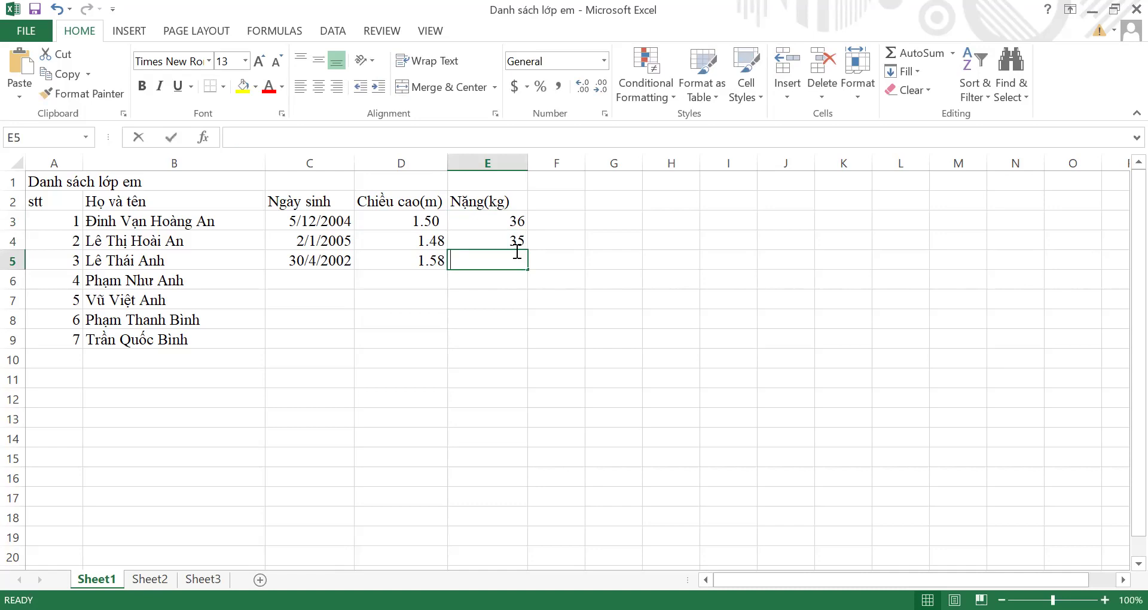
pyautogui.write('41')
pyautogui.click(532, 297)
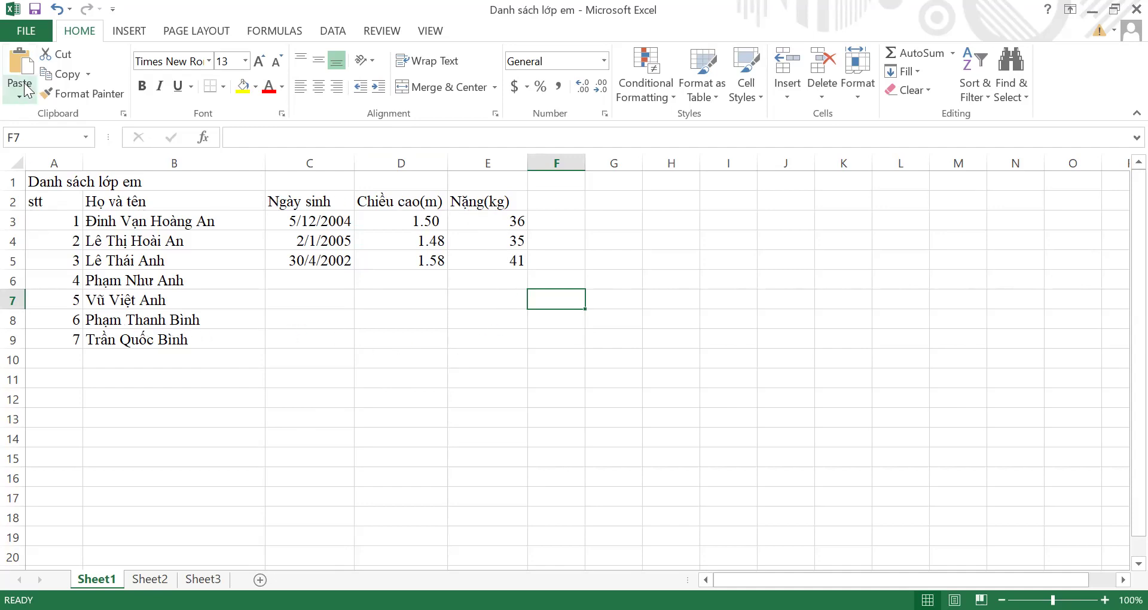
# Save a copy of the workbook to the Desktop under the file name "Sổ theo dõi thể dục"
pyautogui.click(37, 35)
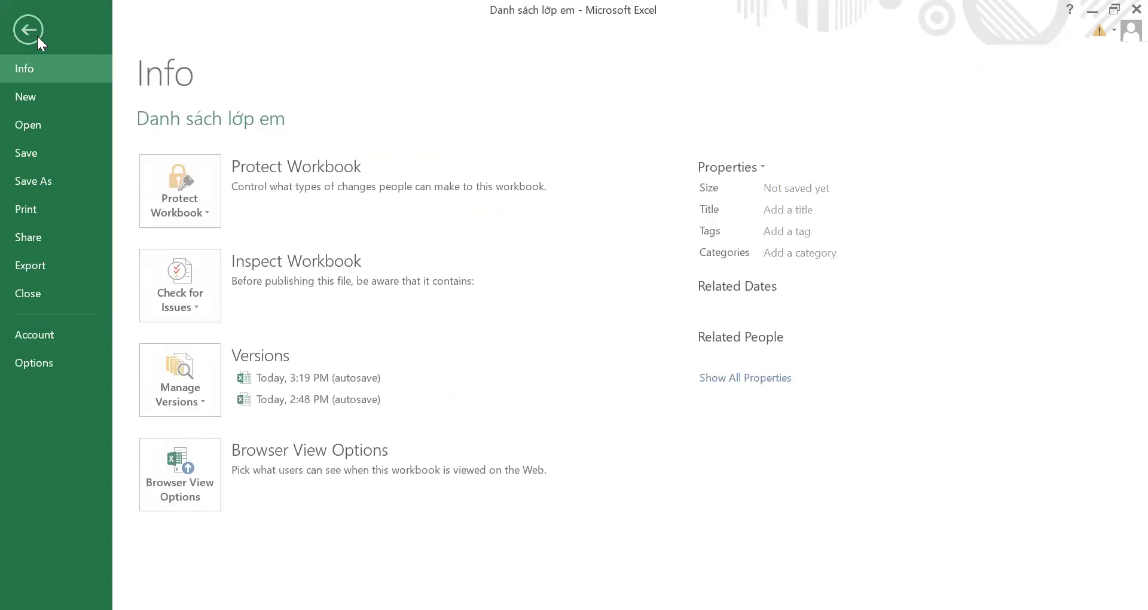
pyautogui.click(45, 179)
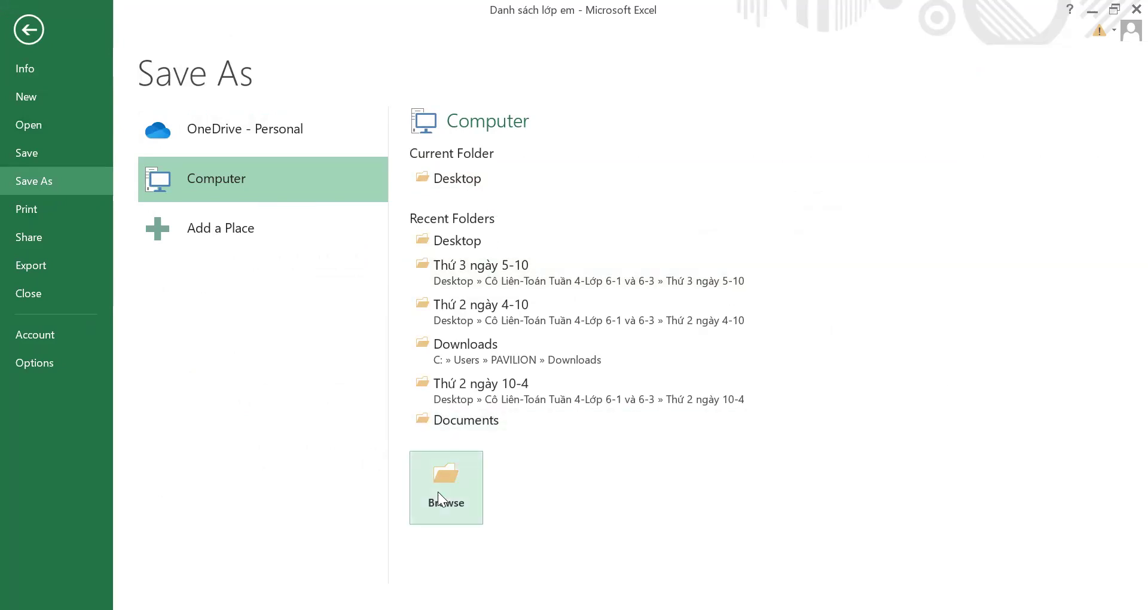
pyautogui.click(464, 178)
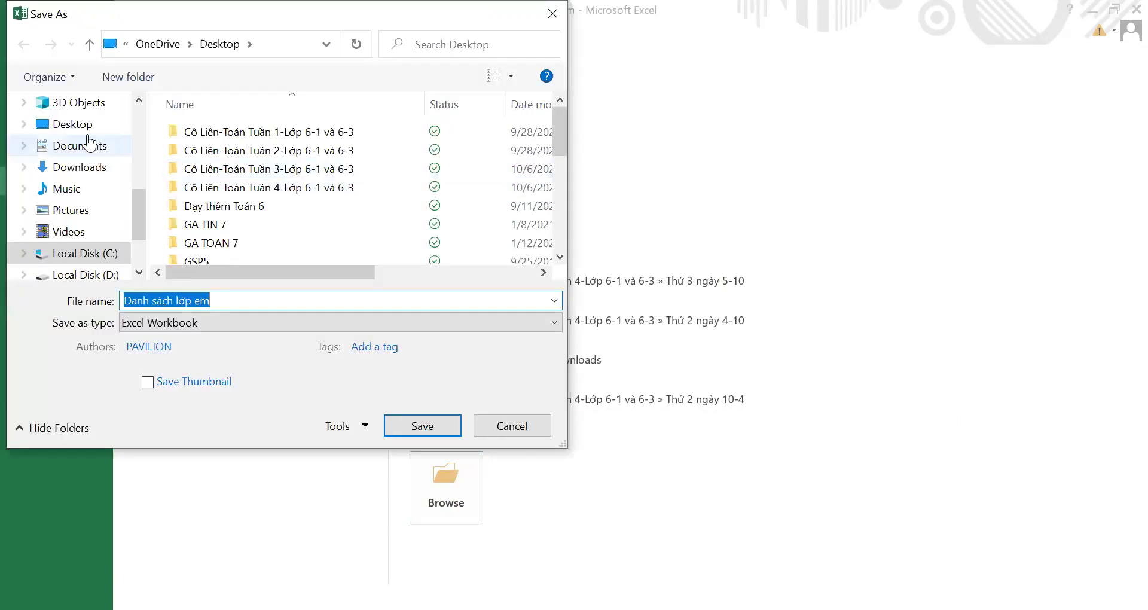
pyautogui.click(81, 130)
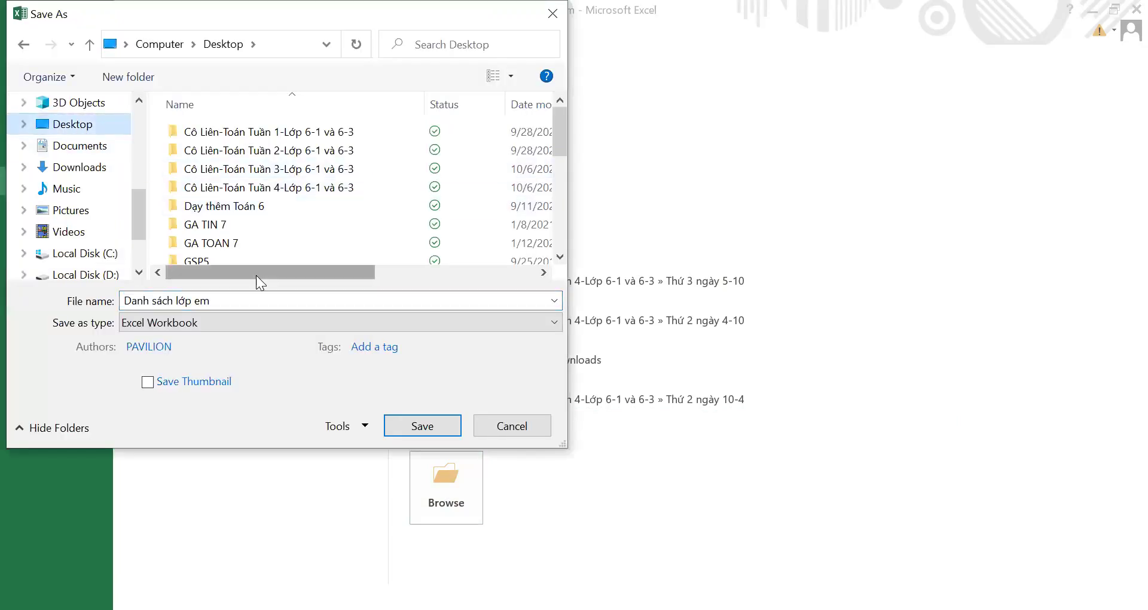
pyautogui.click(145, 300)
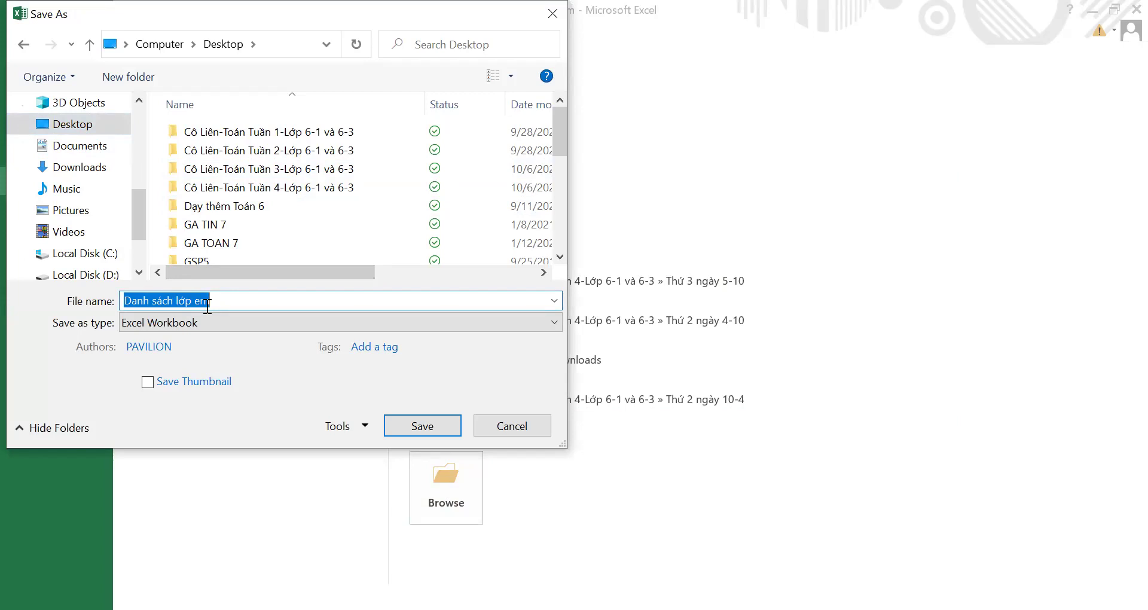
pyautogui.write('Sổ ')
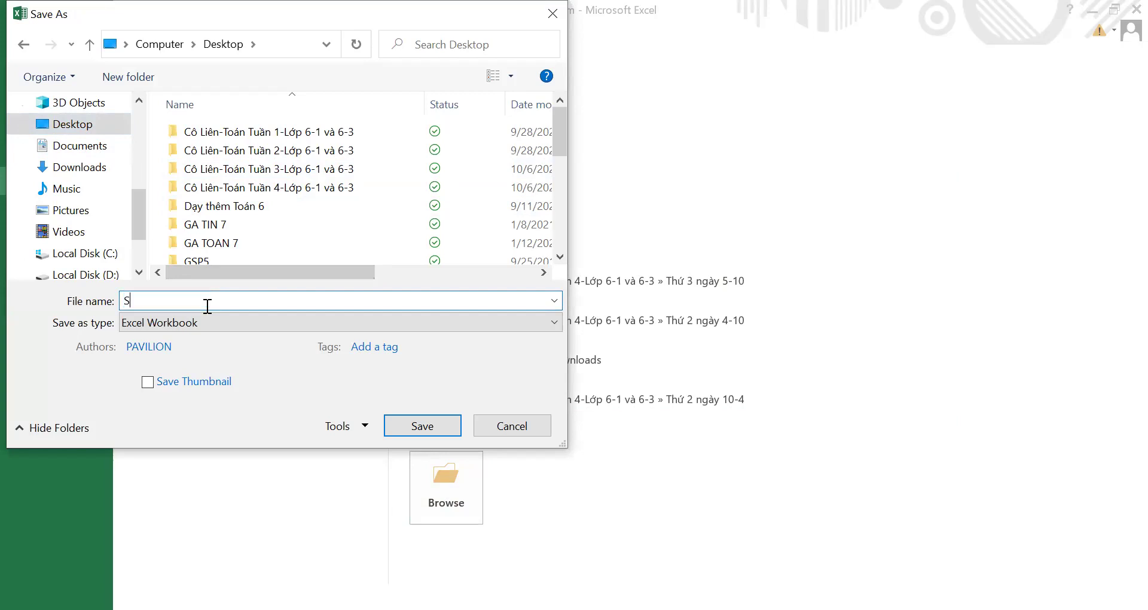
pyautogui.write('theo dõi')
pyautogui.write('thể du')
pyautogui.write('c')
pyautogui.click(427, 425)
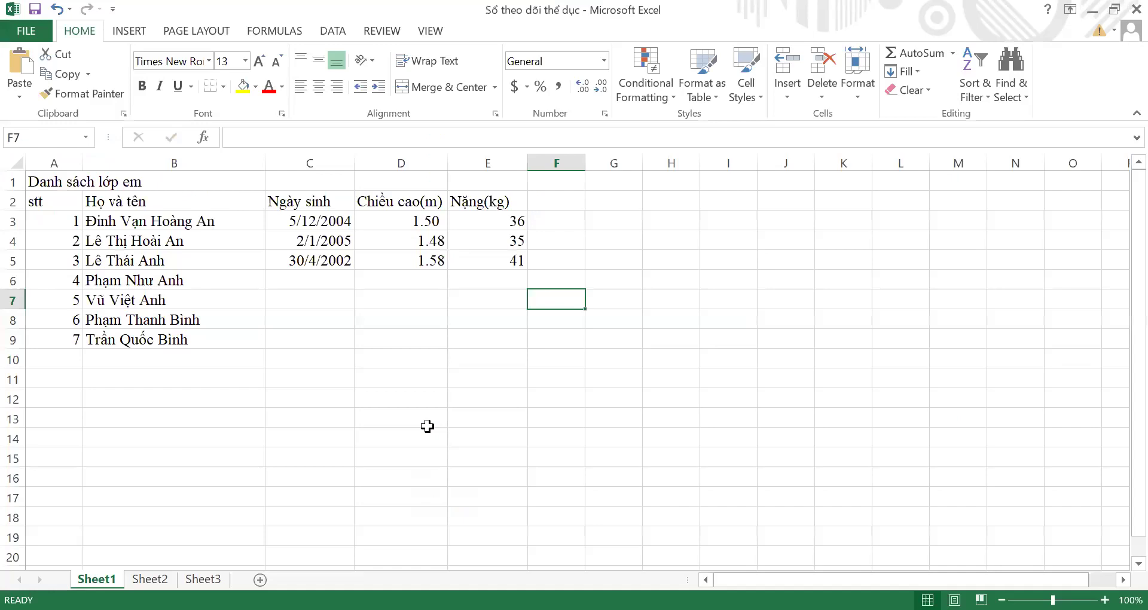